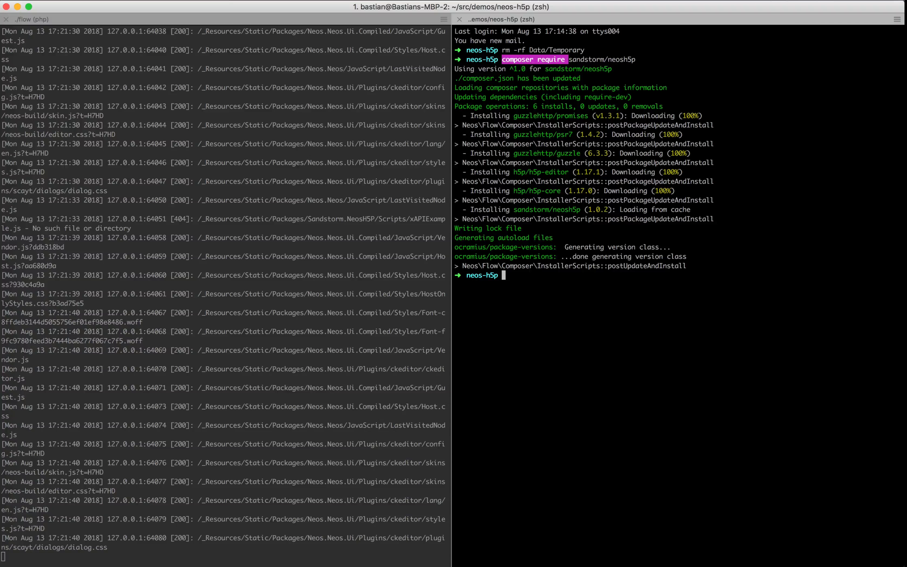
Try to run the database migrations with ./flow doctrine:migrate in the neos-h5p project.
type("./flow")
type("doctrine:migrate")
key("Return")
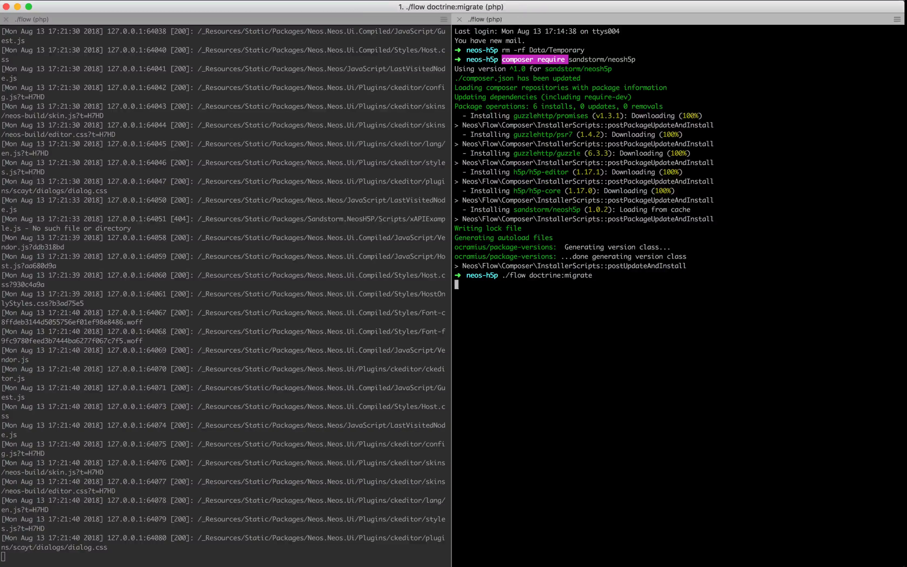
Delete the project's temporary data folder with rm -rf Data/Temporary.
type("rm")
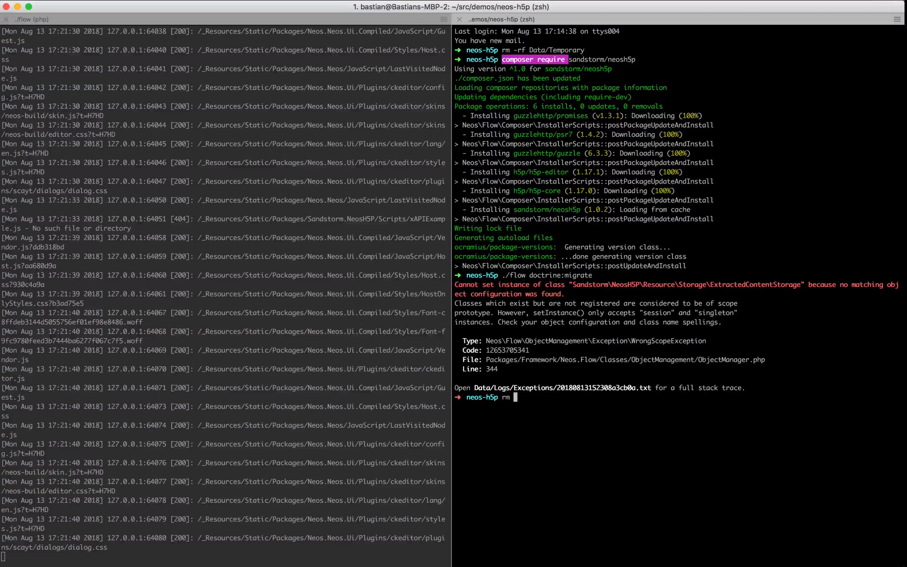
type(" .rf")
key("BackSpace")
key("BackSpace")
key("BackSpace")
key("BackSpace")
type("-rf")
key("Tab")
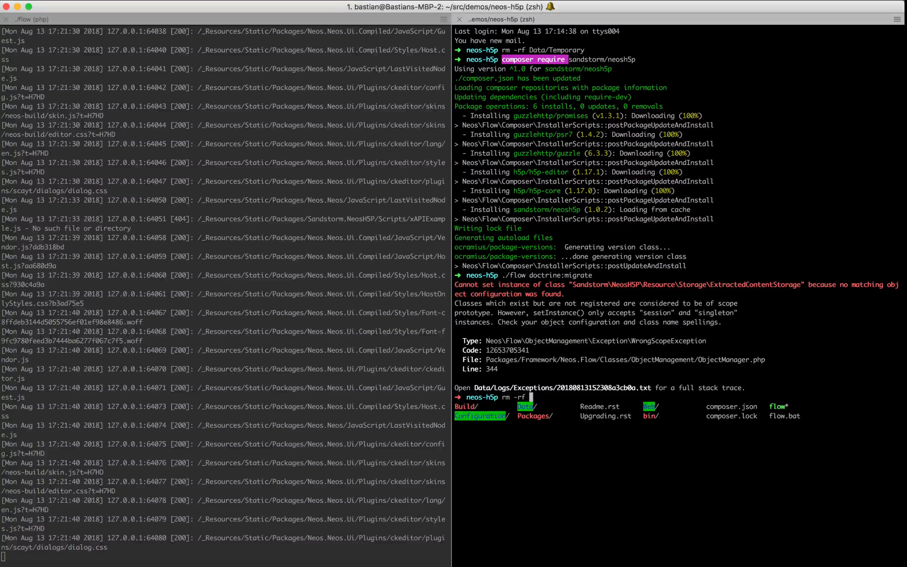
type("Data")
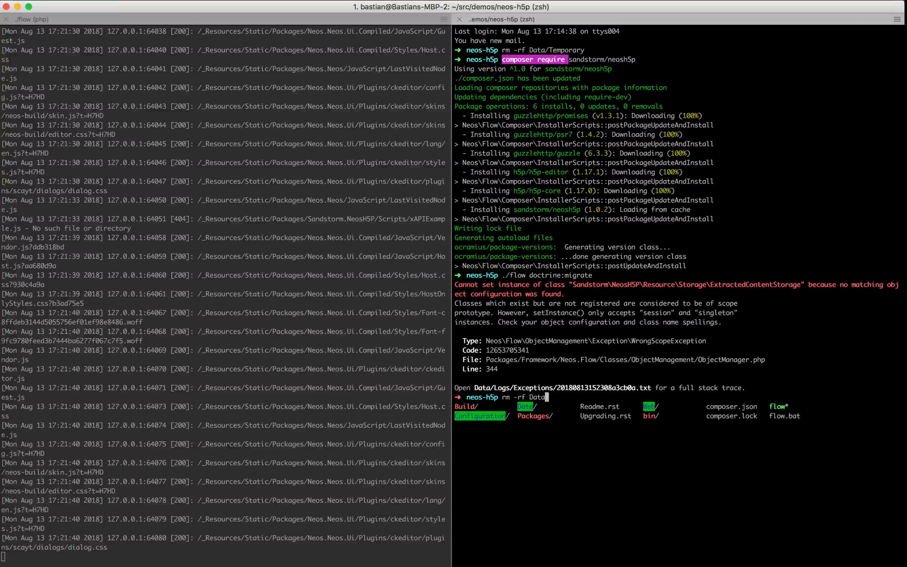
type("/")
key("Up")
key("Return")
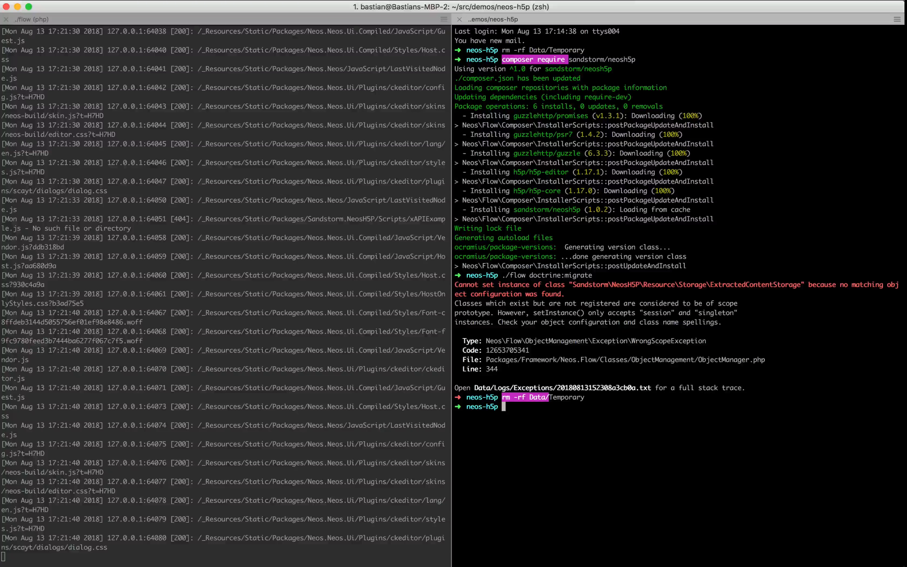
Rerun ./flow doctrine:migrate to apply the H5P package's database migrations.
key("Up")
key("Up")
key("Return")
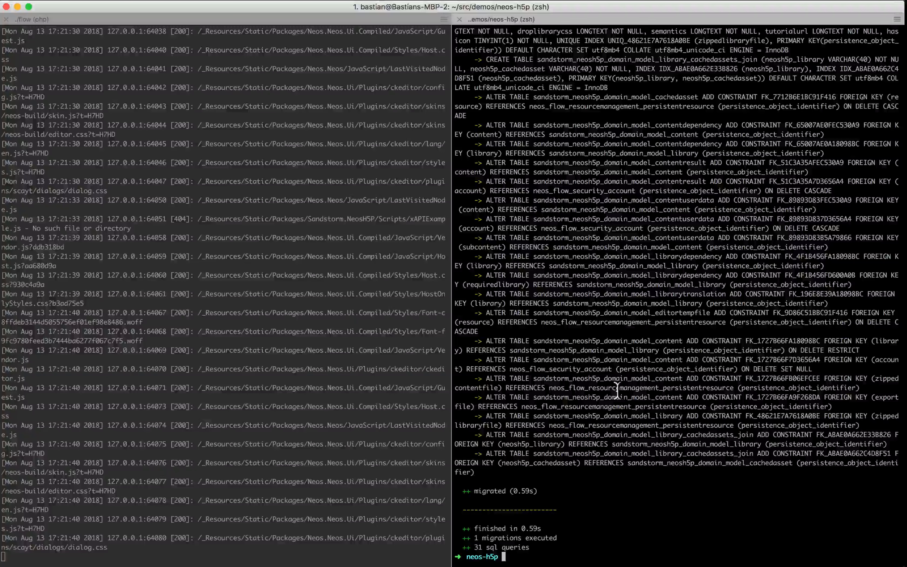
Generate the H5P configuration settings with ./flow h5p:generateconfig.
type("./")
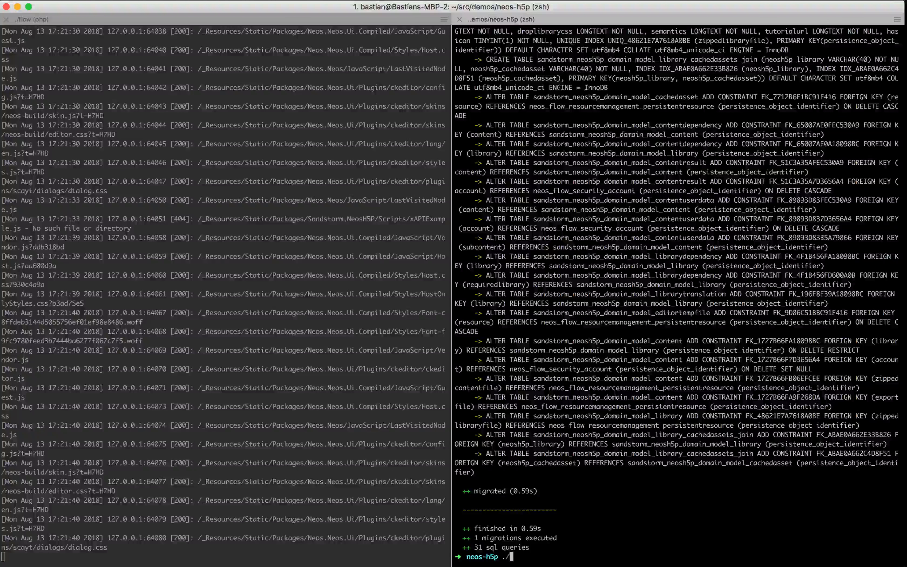
type("flow h5p")
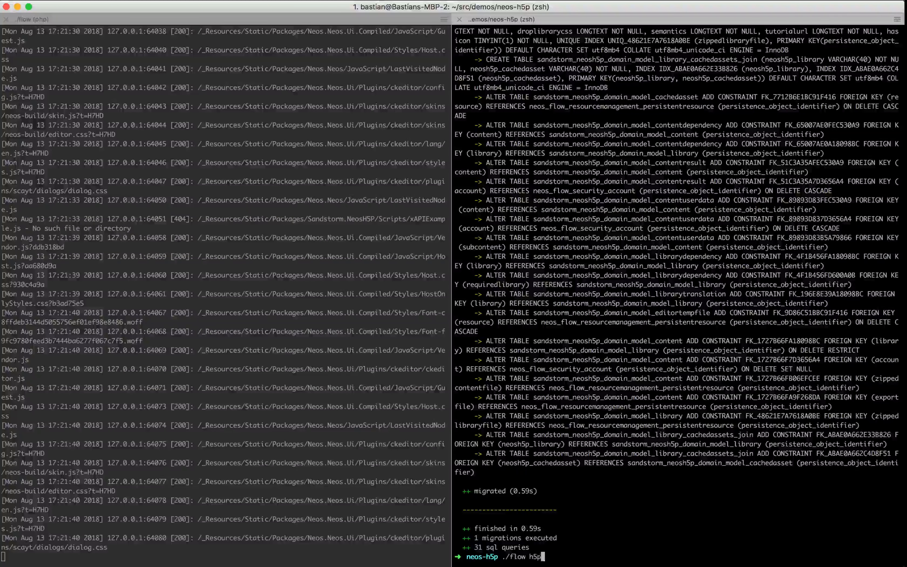
type(":generateconfig")
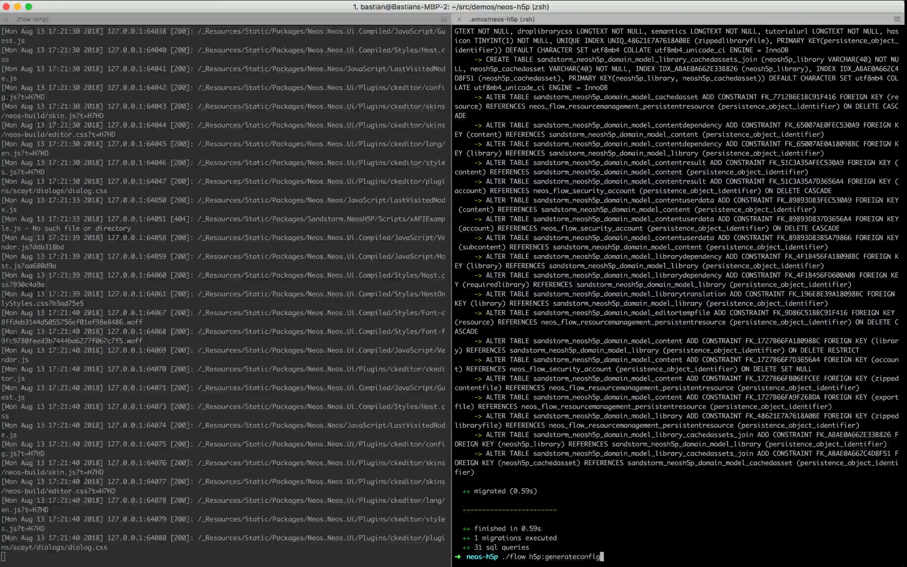
key("Return")
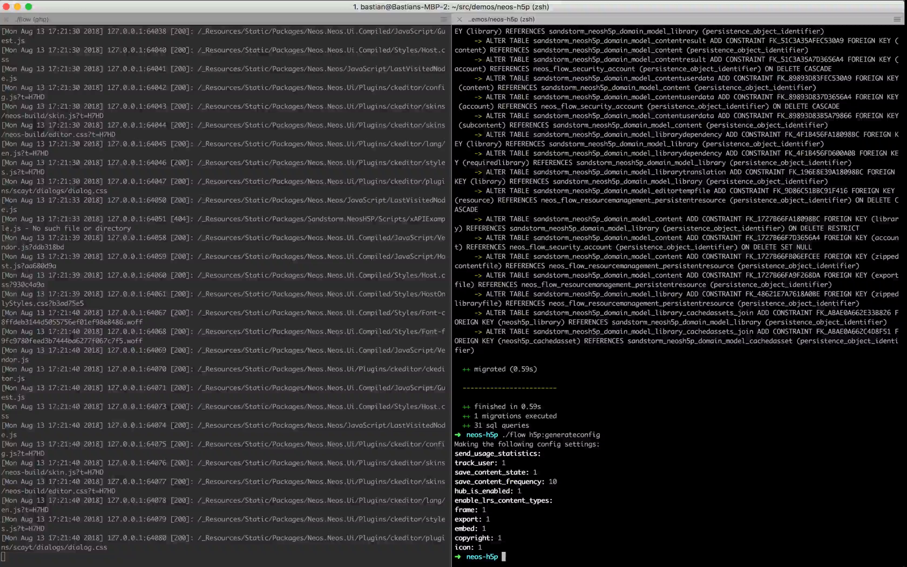
Publish the project's resource collections with ./flow resource:publish.
type("./fl")
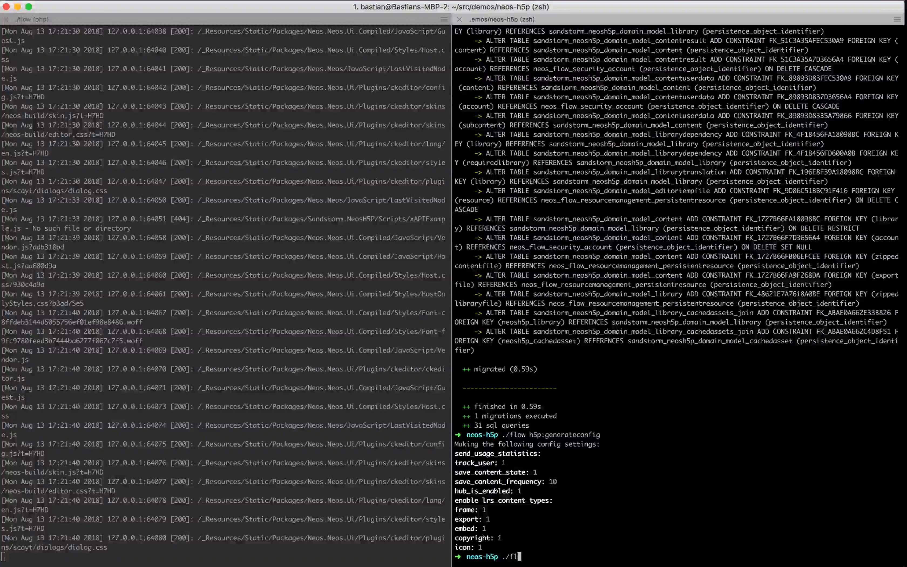
type("ow resource:publ")
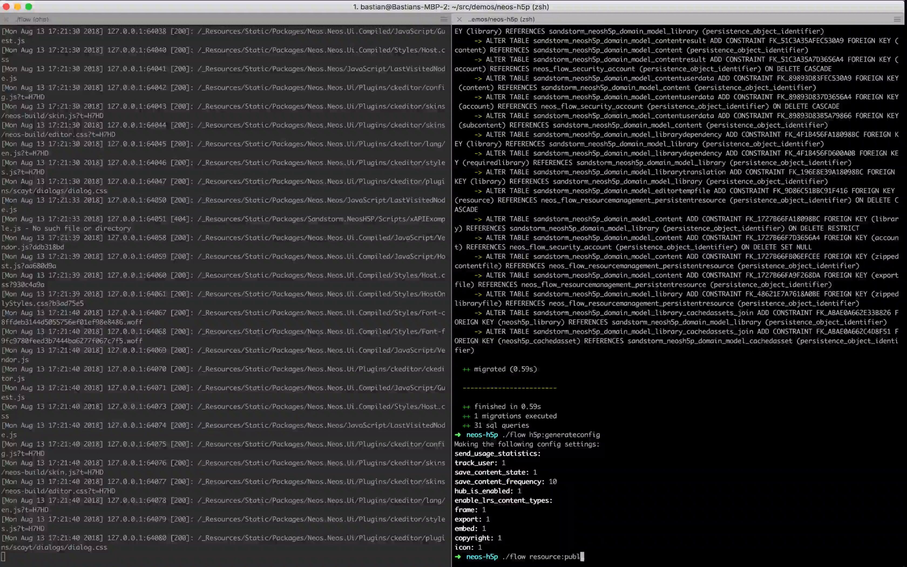
type("ish")
key("Return")
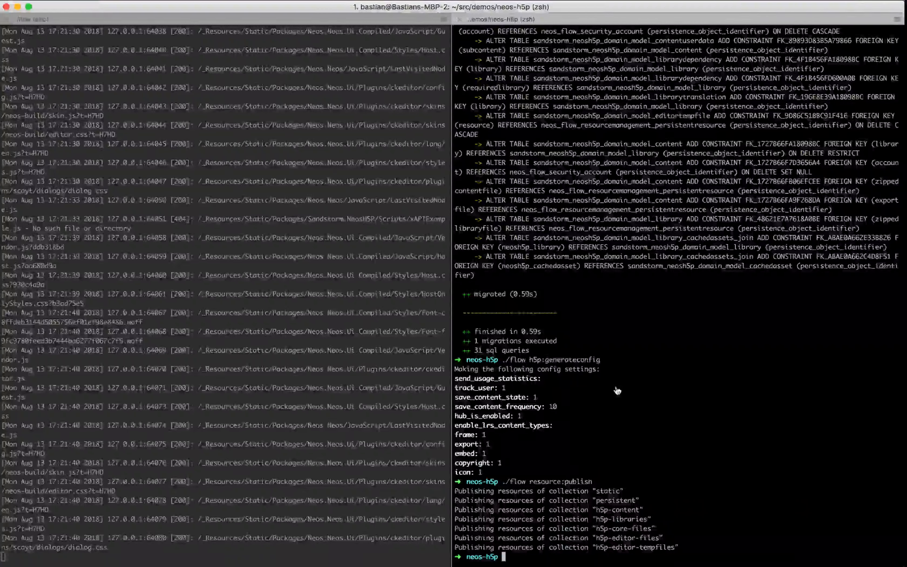
Switch to Safari, reload the Neos login page and log in with the saved username and password.
key("super+Tab")
key("super+r")
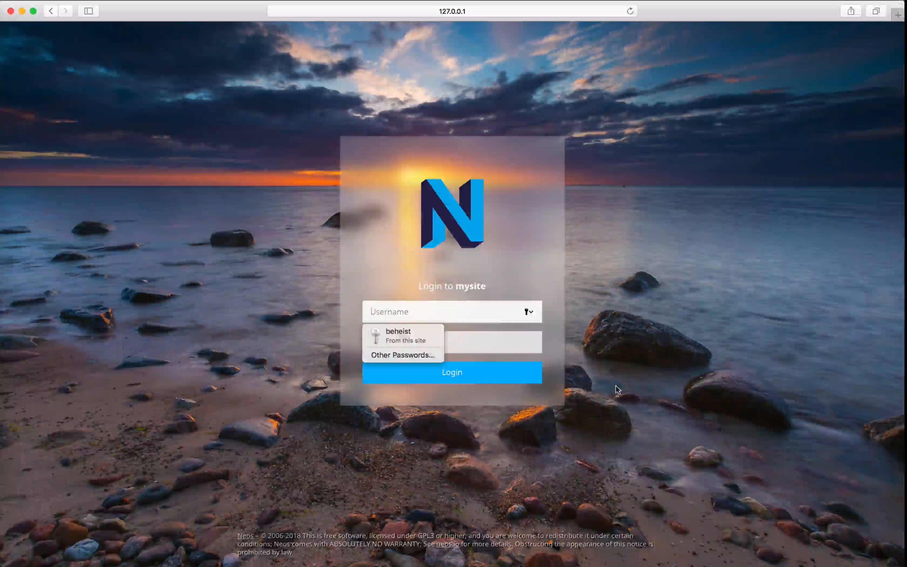
left_click(399, 335)
left_click(429, 374)
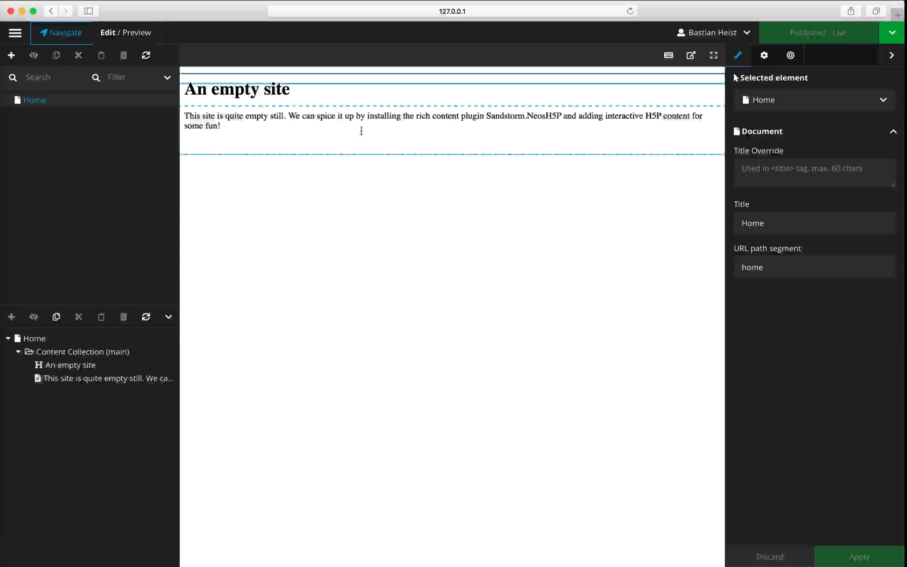
Insert an H5P Content element after the text paragraph on the Home page.
left_click(363, 135)
left_click(619, 95)
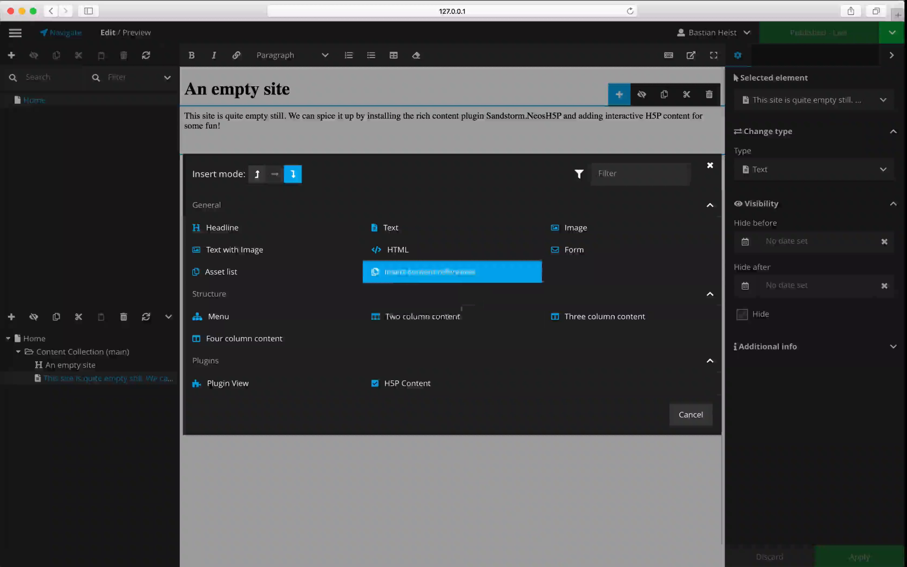
left_click(416, 382)
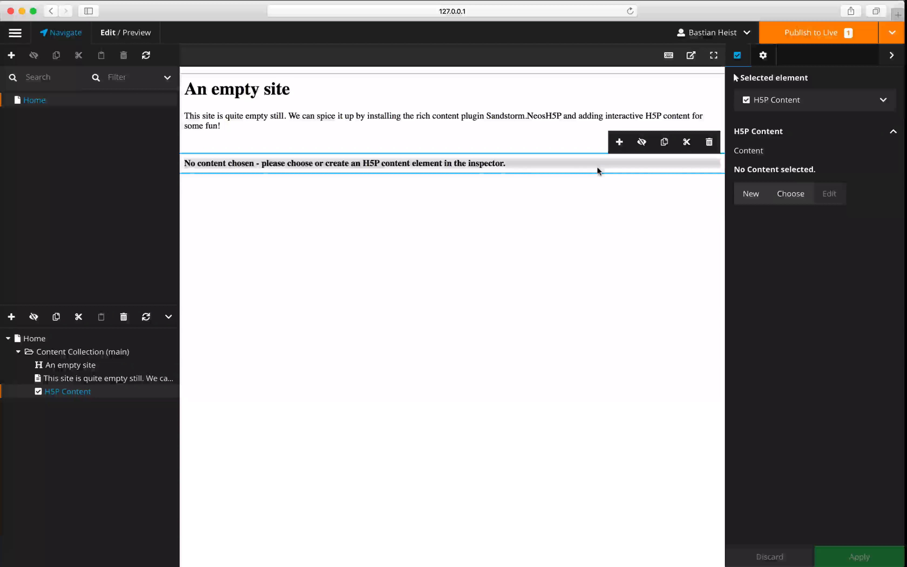
Start a new H5P content item for the element and title it "My Multiple Choice".
left_click(752, 195)
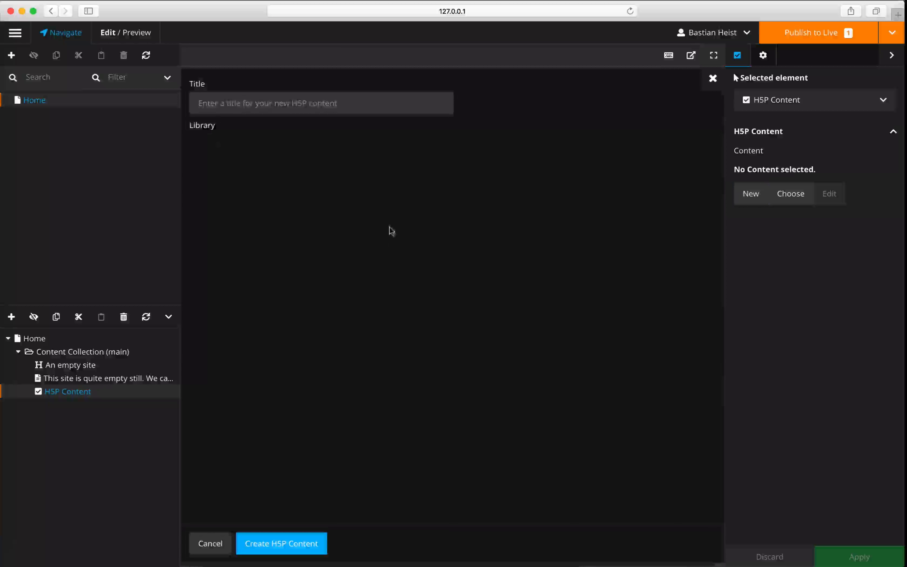
left_click(301, 103)
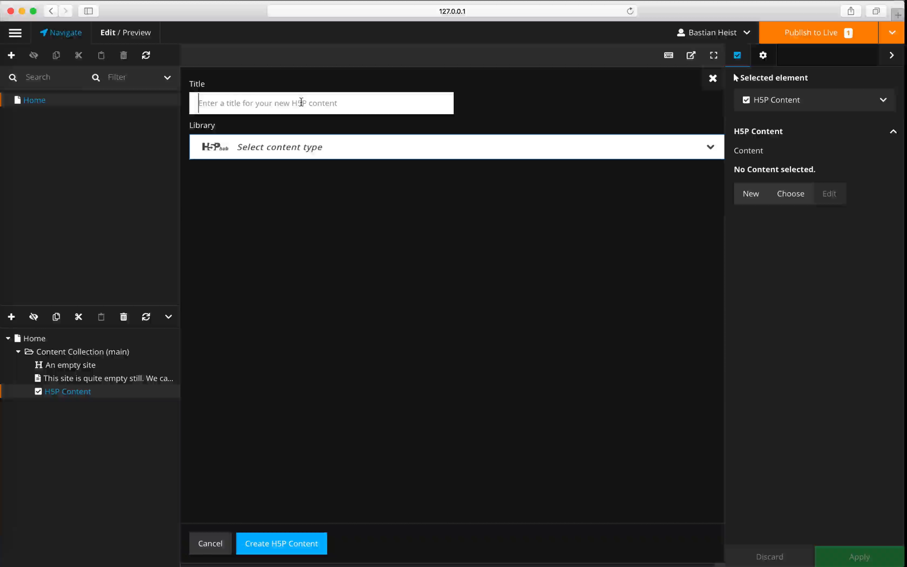
type("My Multi")
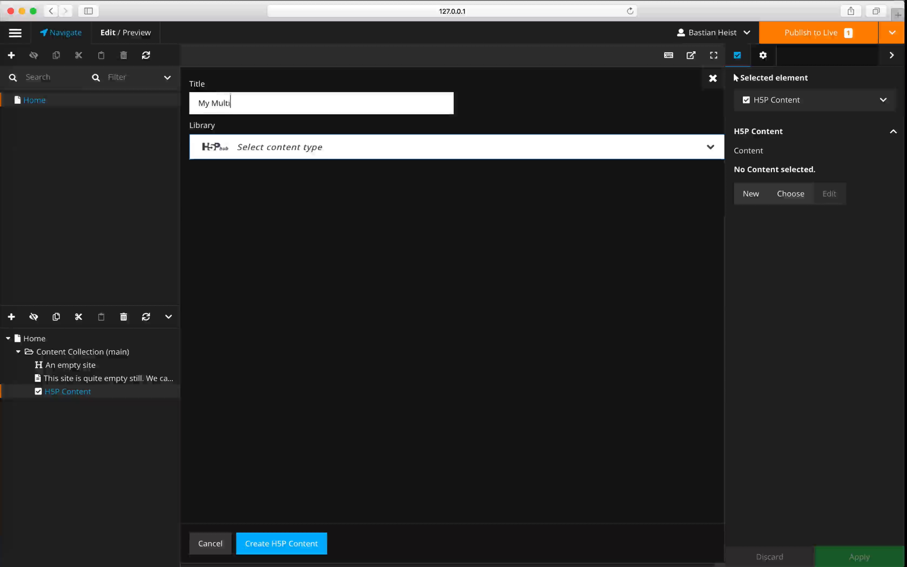
type("ple Choice")
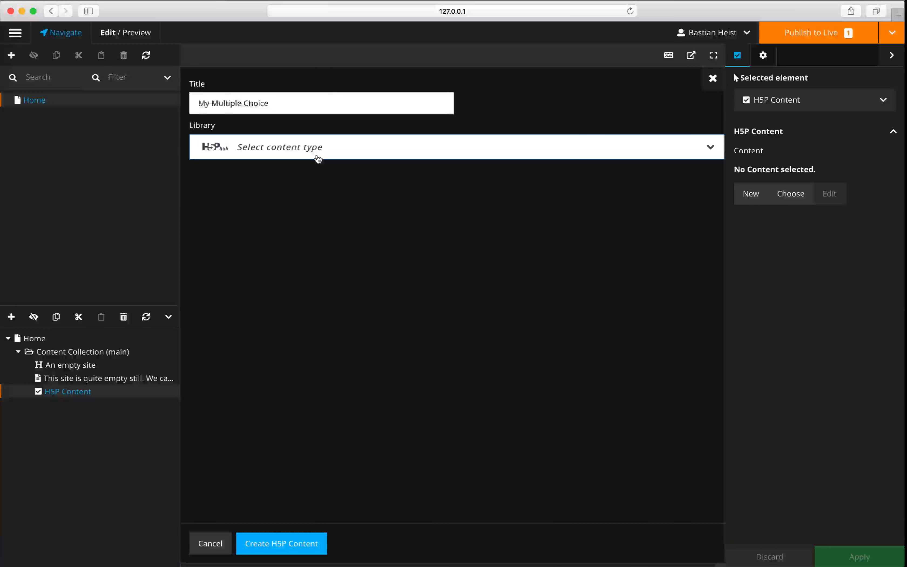
Install the Multiple Choice content type from the H5P hub and use it for the new content.
left_click(318, 159)
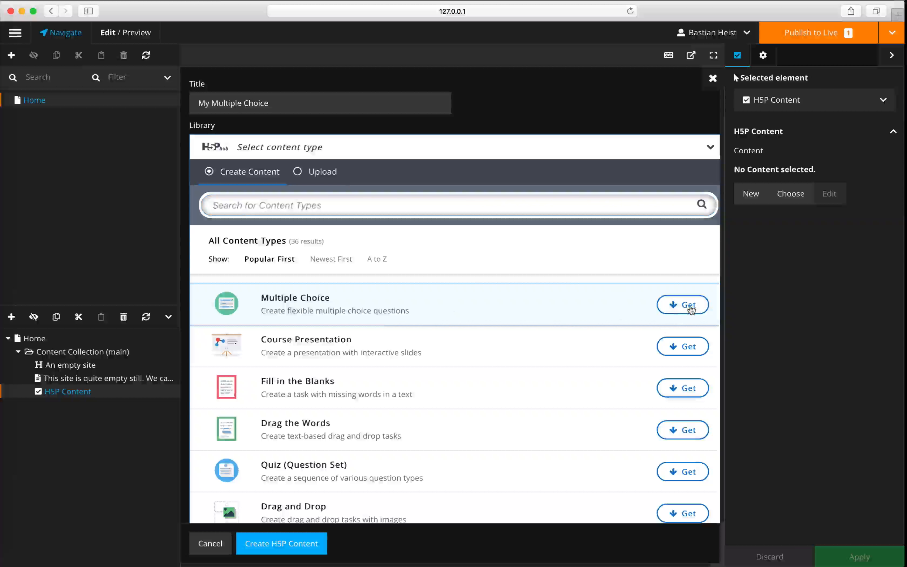
left_click(691, 308)
left_click(686, 449)
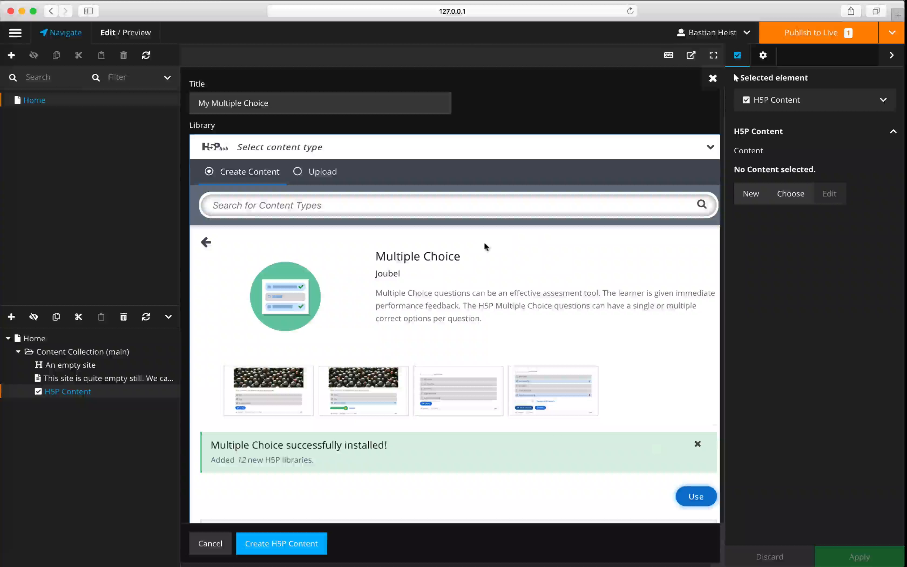
left_click(698, 497)
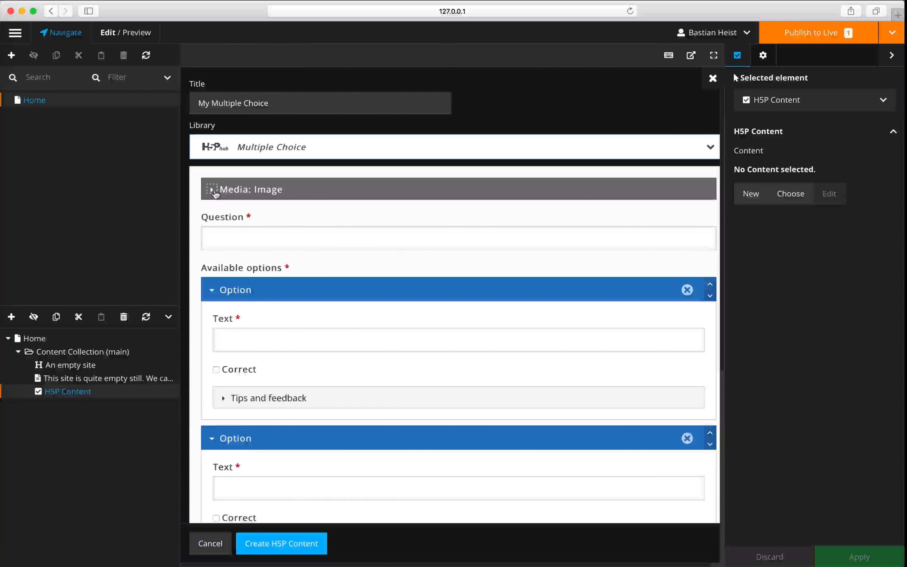
Add the frog picture as the question's media image with the alternative text "The frog".
left_click(216, 194)
left_click(249, 260)
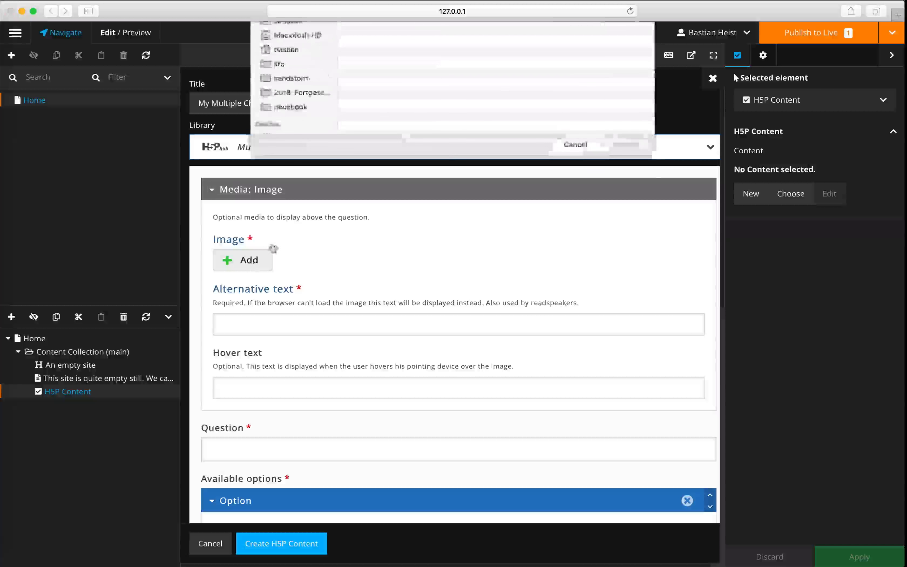
double_click(387, 148)
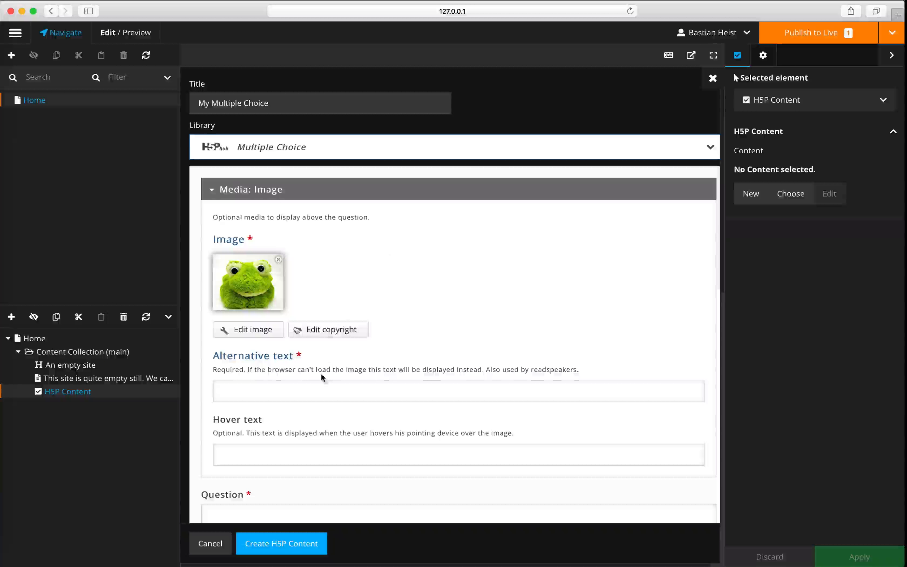
left_click(322, 384)
type("The f")
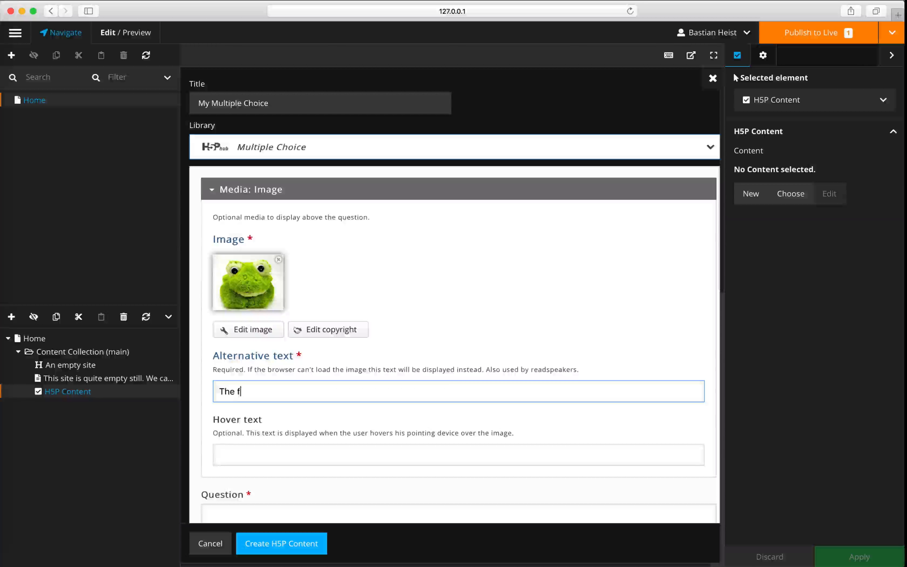
type("rog")
Enter "What do you see on this image?" as the question text.
scroll(262, 262, "down", 7)
left_click(261, 262)
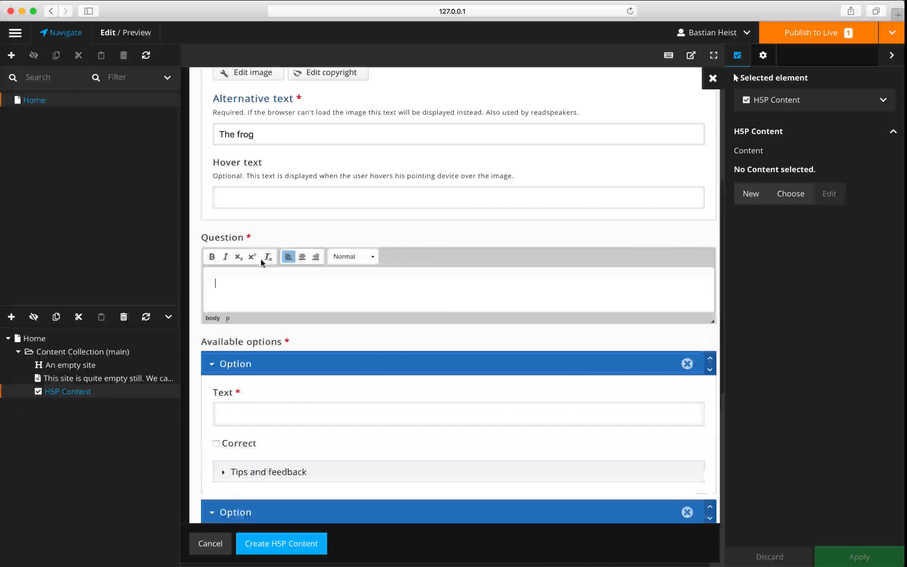
type("What do you se")
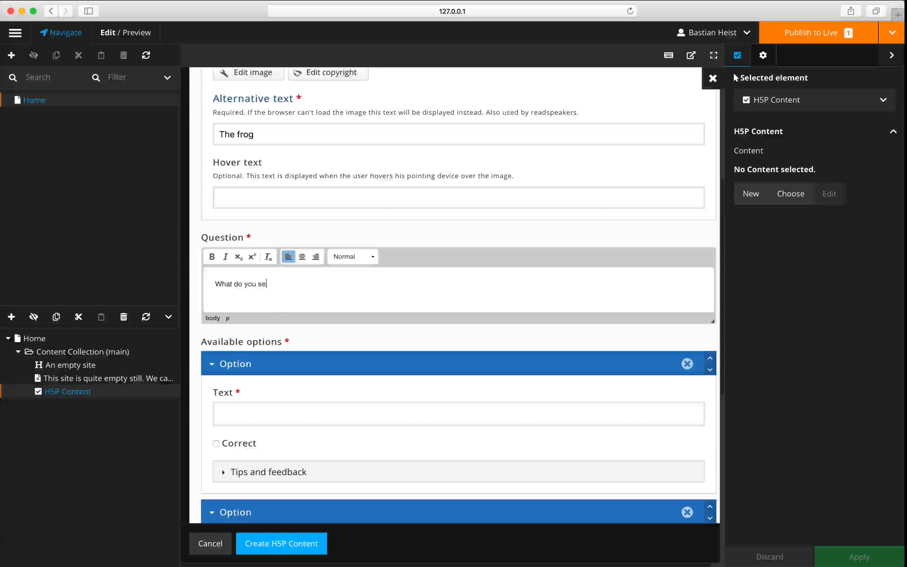
type("e on this image?")
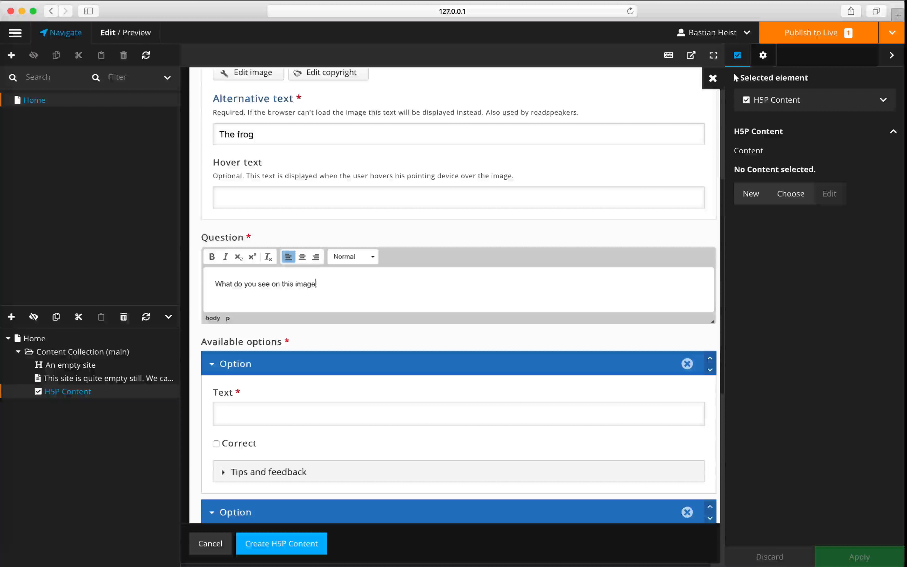
Fill in the first option as "A frog", marked correct, and the second option as "A cow".
scroll(248, 252, "down", 4)
left_click(247, 251)
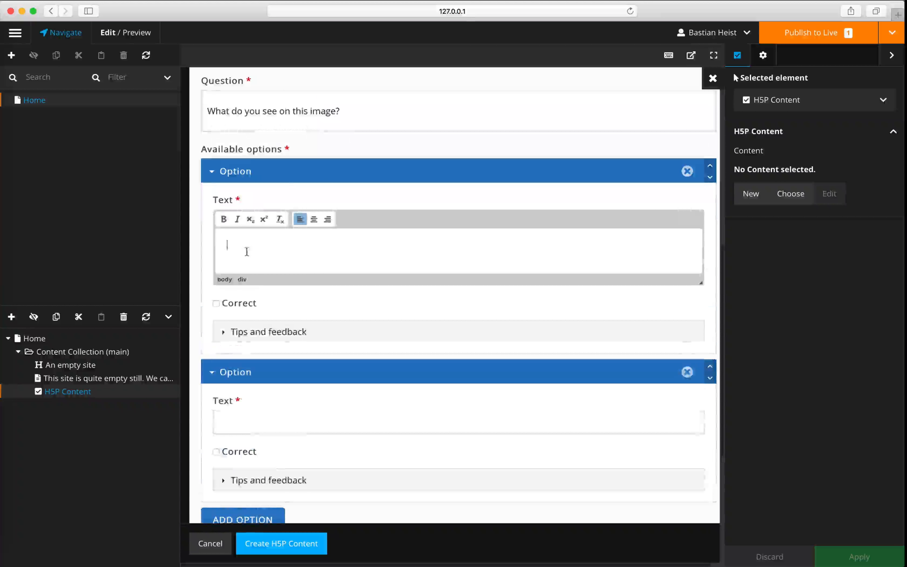
type("A frog")
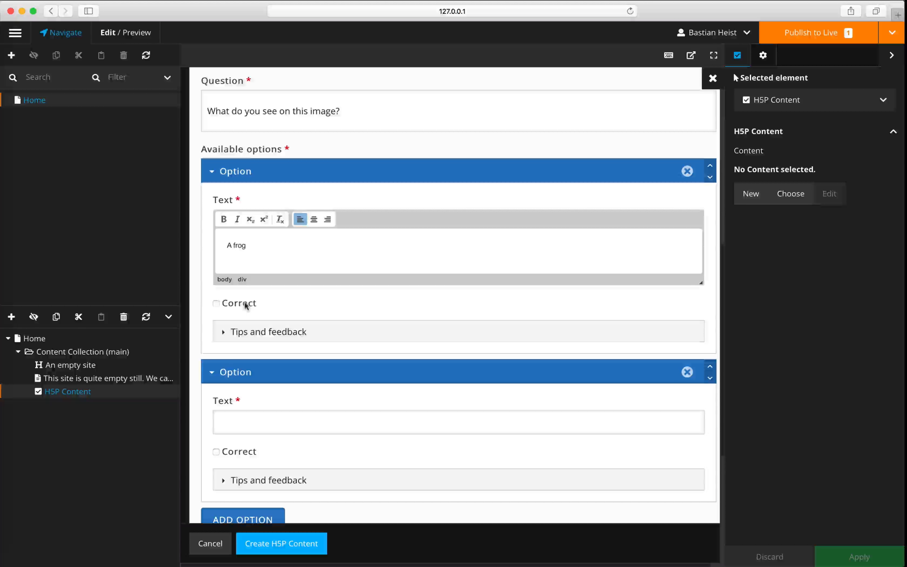
left_click(244, 304)
scroll(268, 324, "down", 2)
left_click(269, 332)
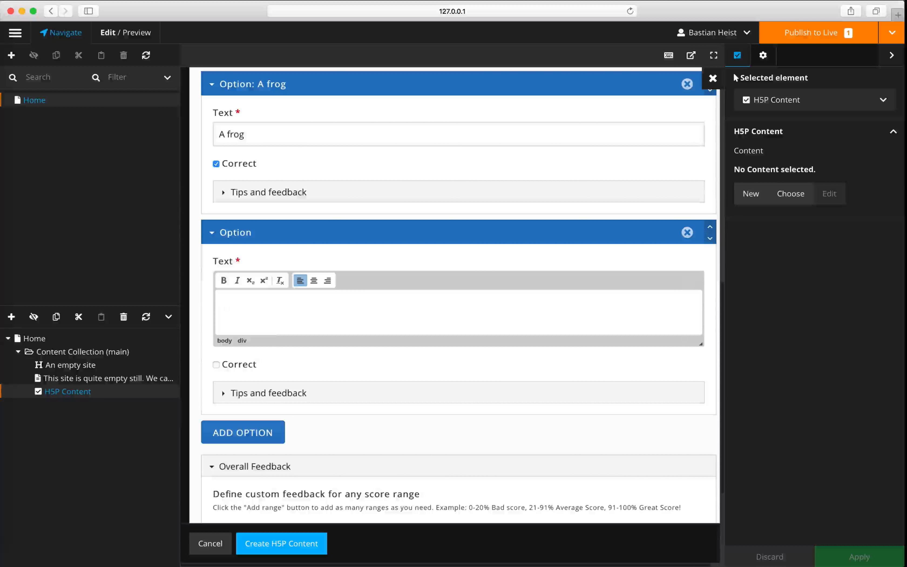
type("A cow")
Add a second score range to the overall feedback and set the first range's upper limit to 99%.
scroll(249, 360, "down", 4)
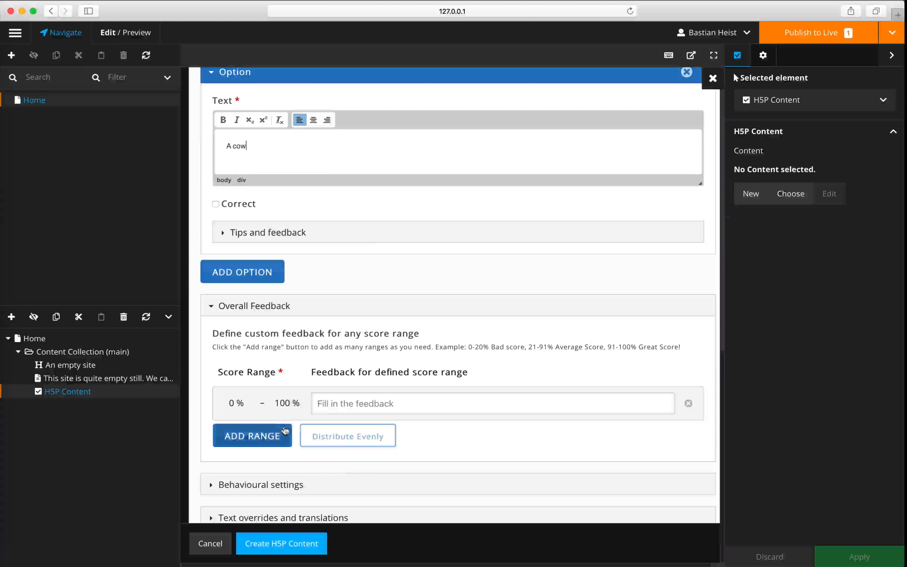
left_click(287, 435)
left_click(293, 409)
type("99")
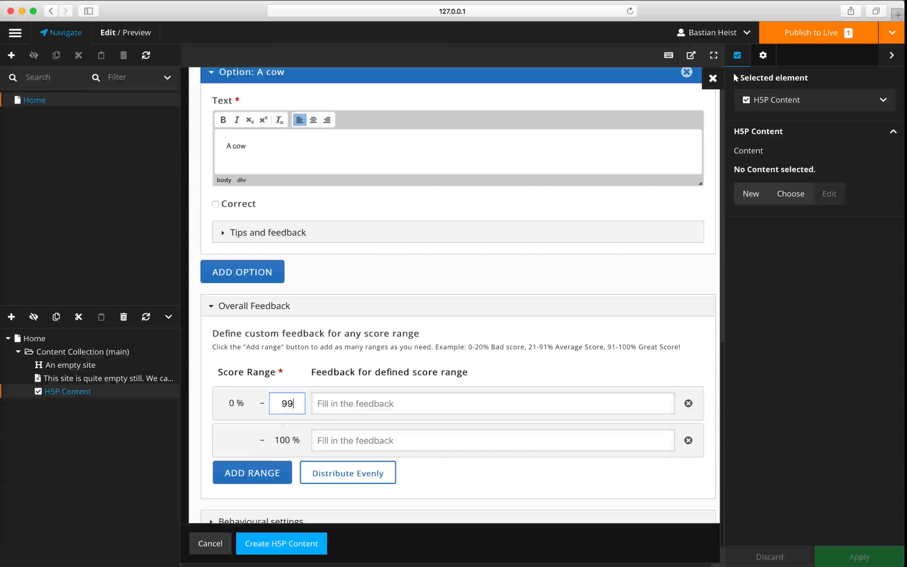
Enter "Too bad. Try again!" as feedback for 0–99% and "Well done!" for 100%, and create the H5P content.
left_click(357, 406)
type("Too bad")
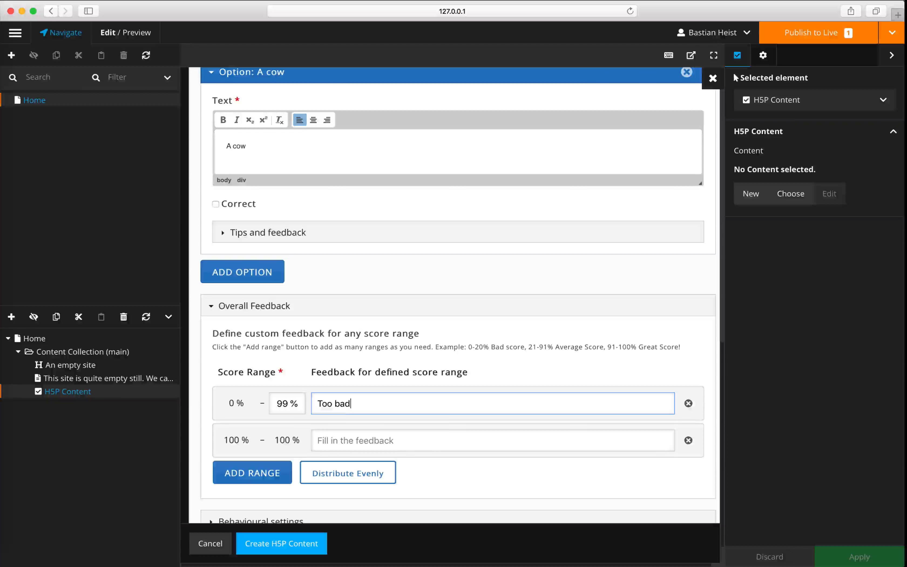
type(". Try again!")
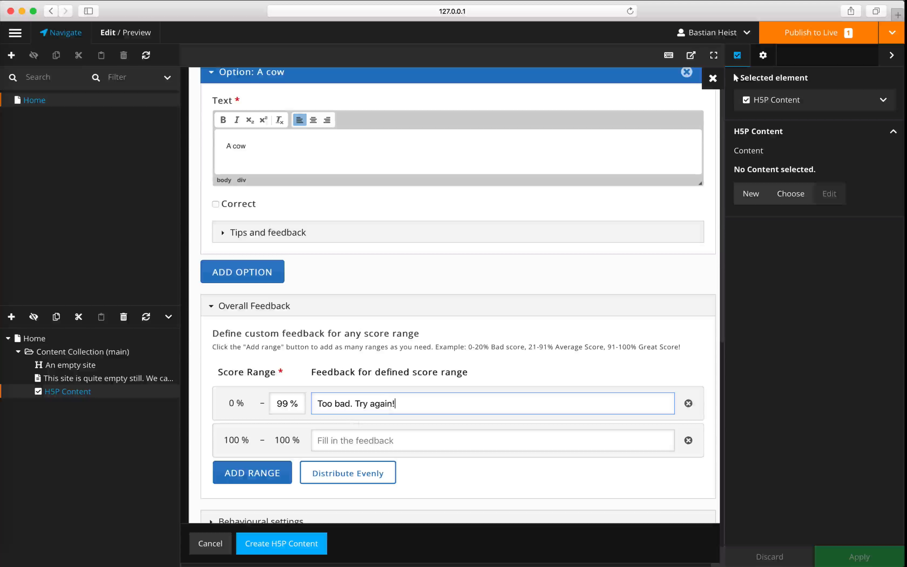
left_click(358, 440)
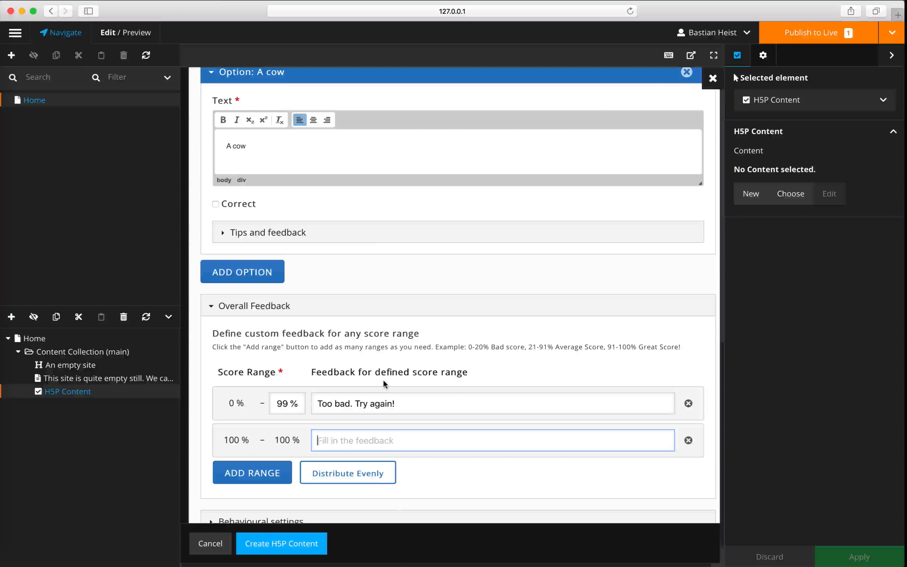
type("Well done!")
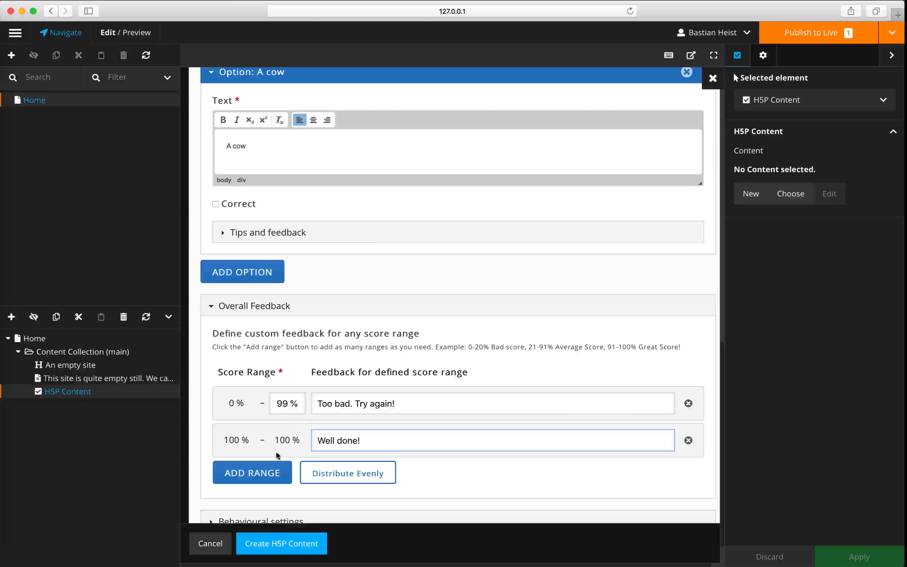
left_click(288, 550)
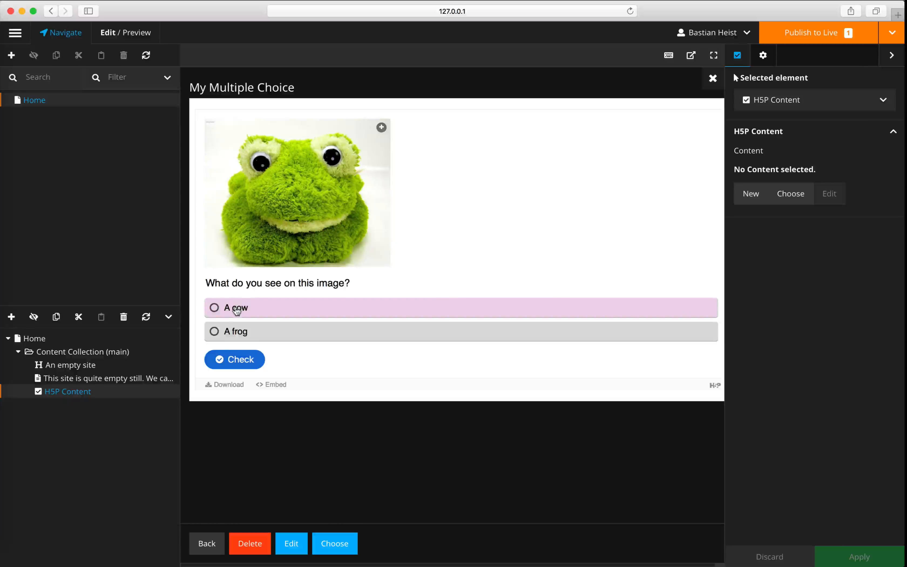
Test the created question by checking the answer "A cow", retrying, and checking the answer "A frog".
left_click(235, 308)
left_click(236, 360)
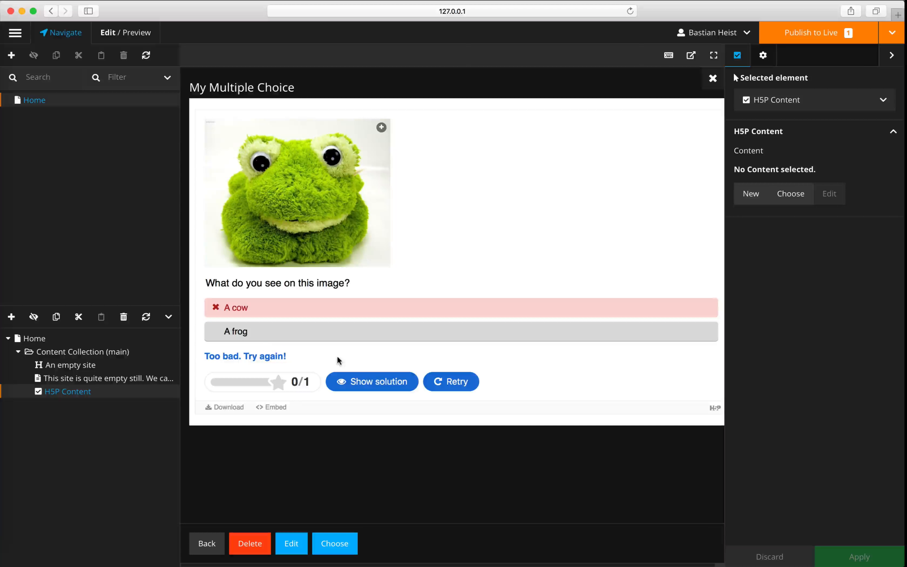
left_click(450, 381)
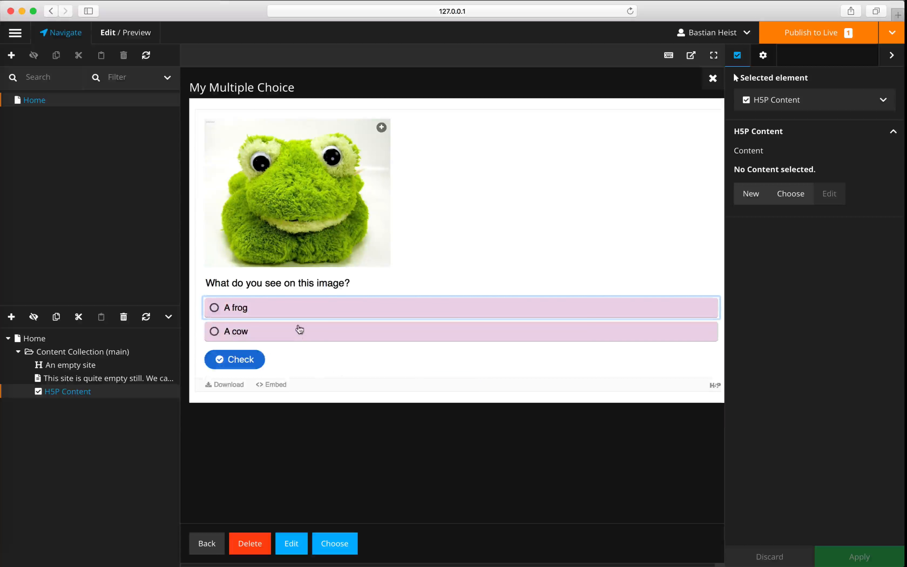
left_click(234, 308)
left_click(244, 369)
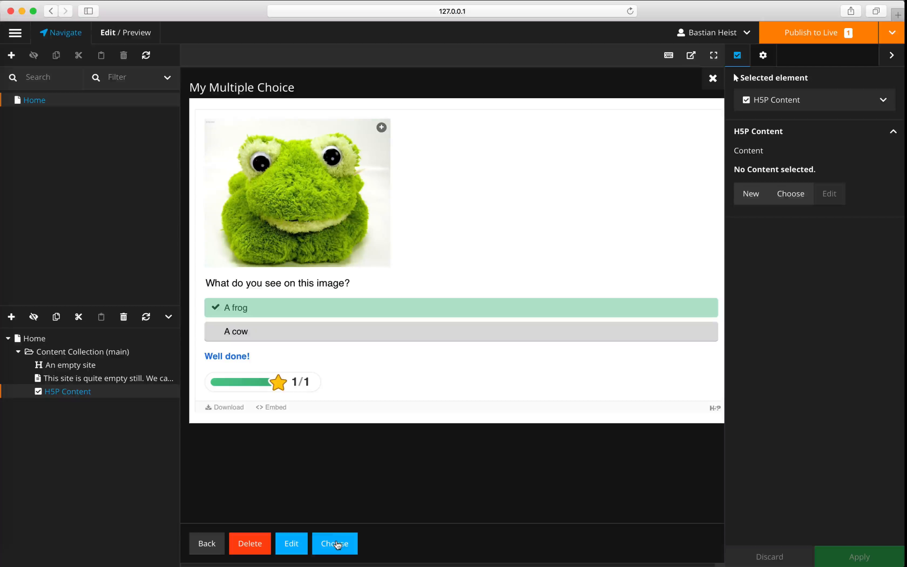
Assign My Multiple Choice to the Home page's H5P Content element, apply the change, and publish it to live.
left_click(337, 543)
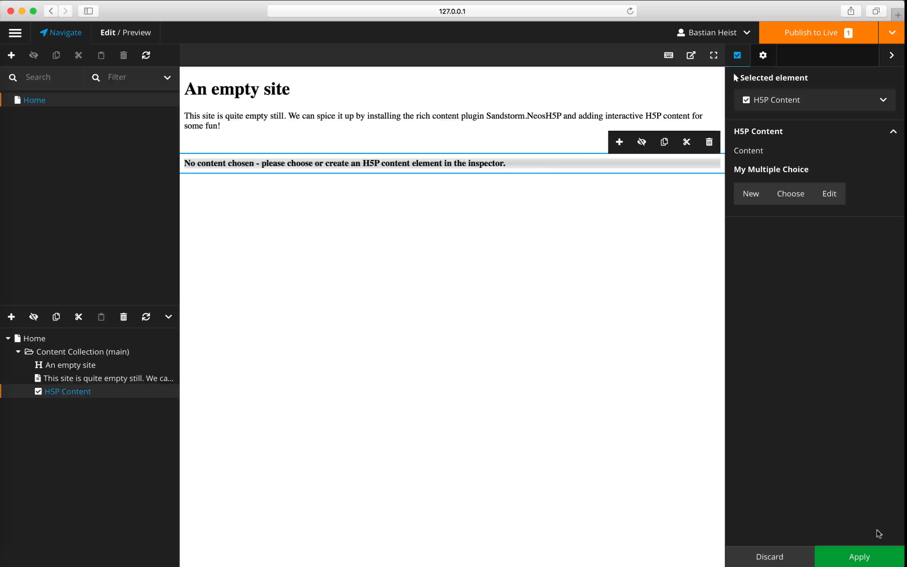
left_click(862, 558)
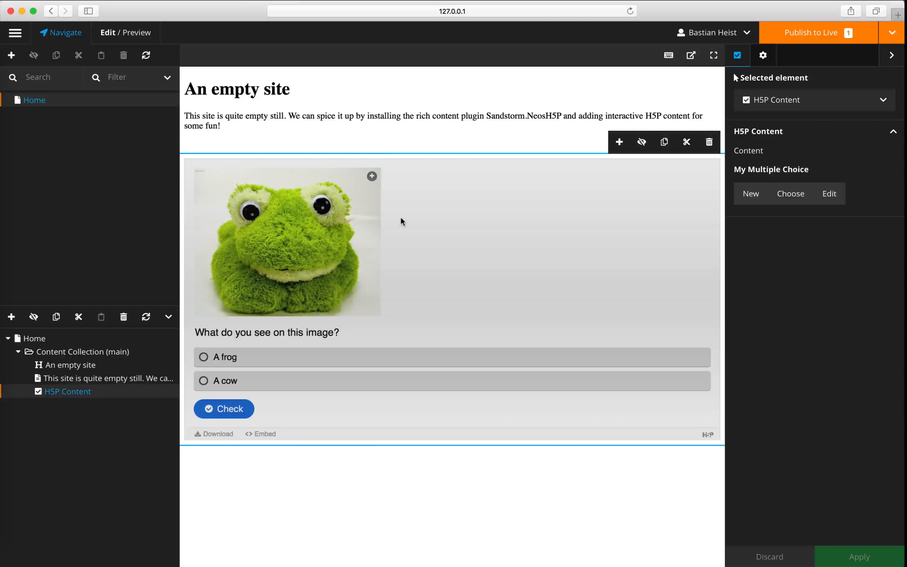
left_click(824, 38)
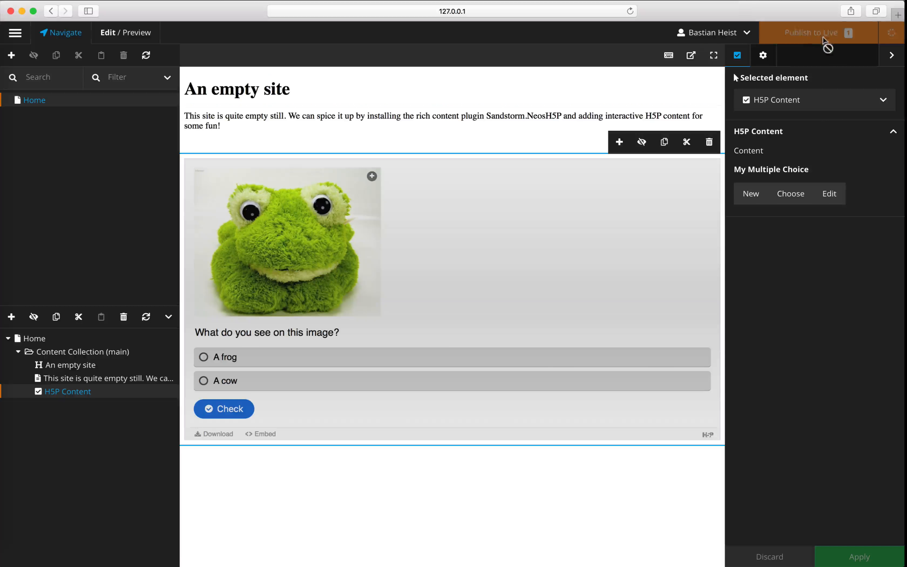
Test the published Home page by checking the answer "A frog" in the live question, and return to the editing view.
left_click(691, 55)
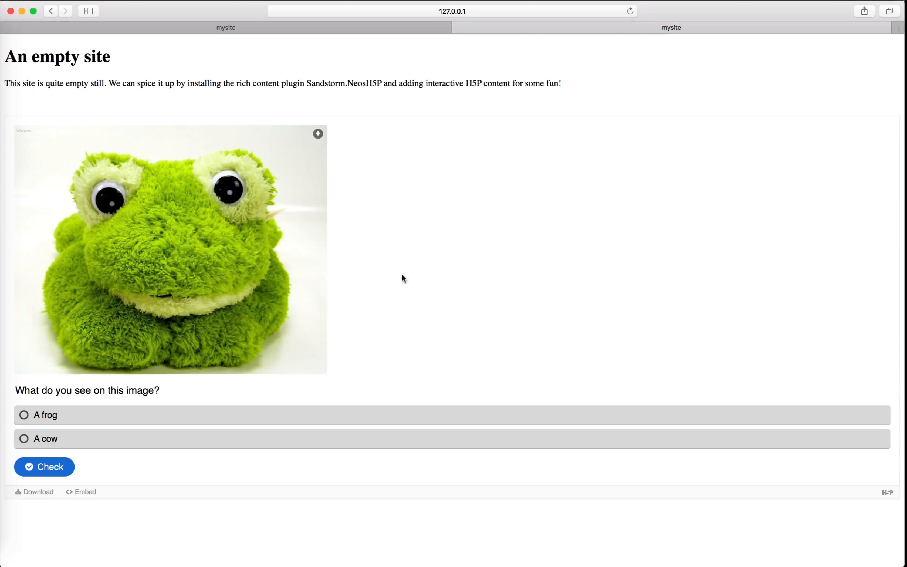
left_click(51, 417)
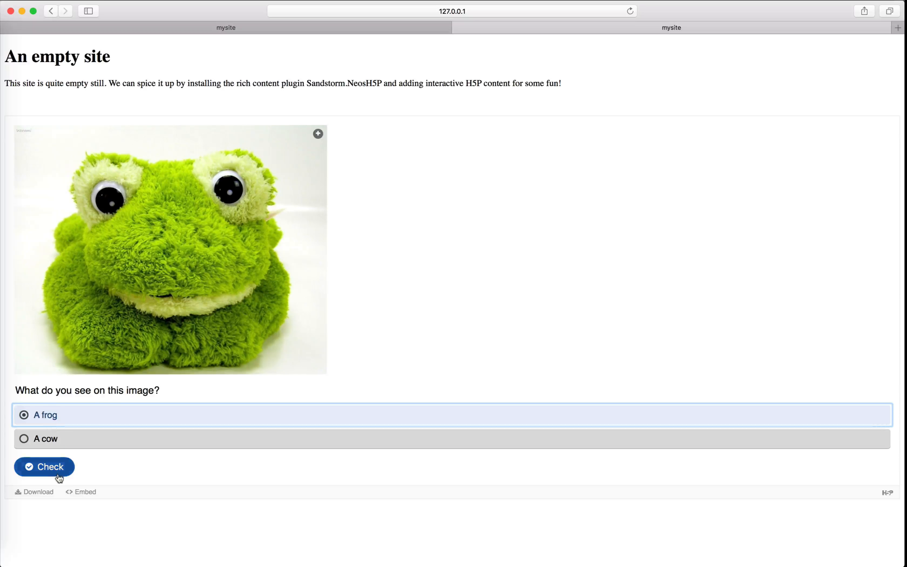
left_click(55, 469)
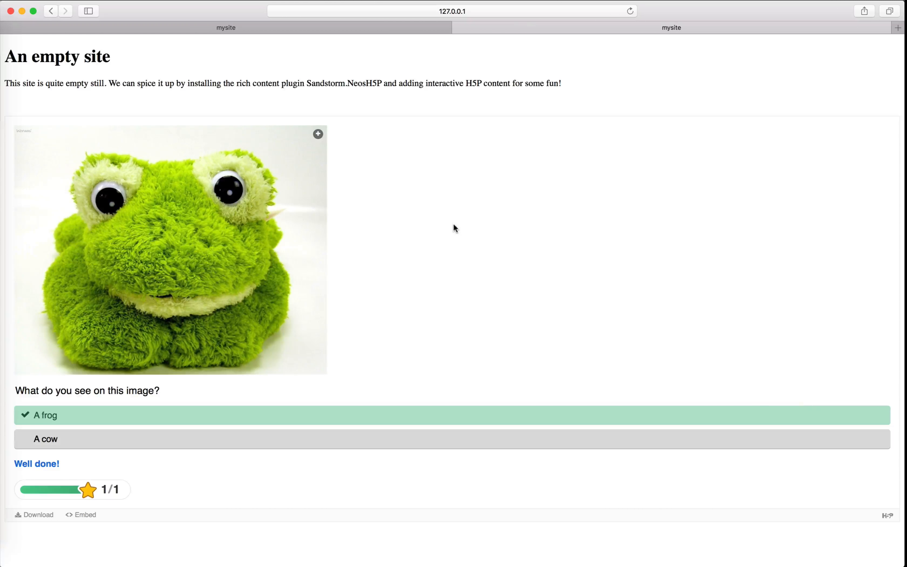
key("ctrl+shift+Tab")
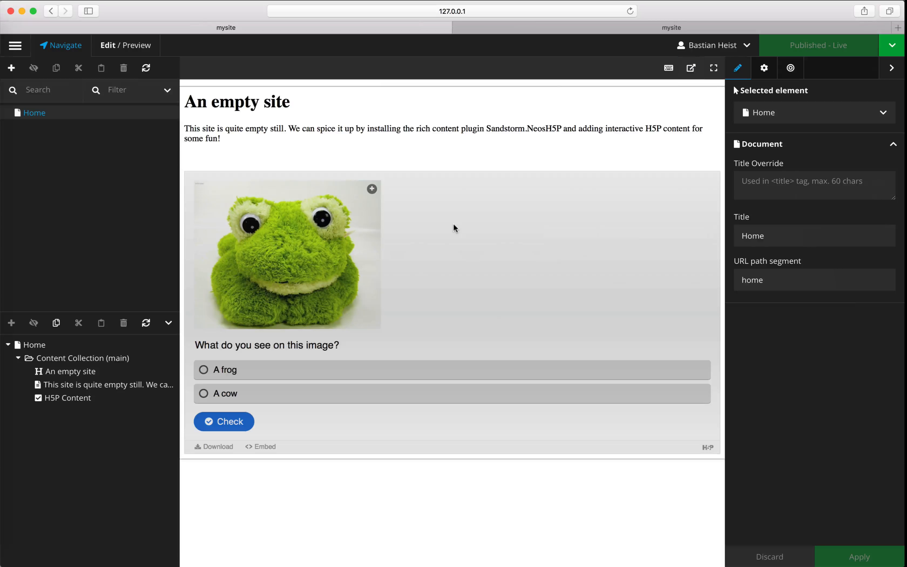
Create a new page titled "my page" inside Home.
left_click(11, 67)
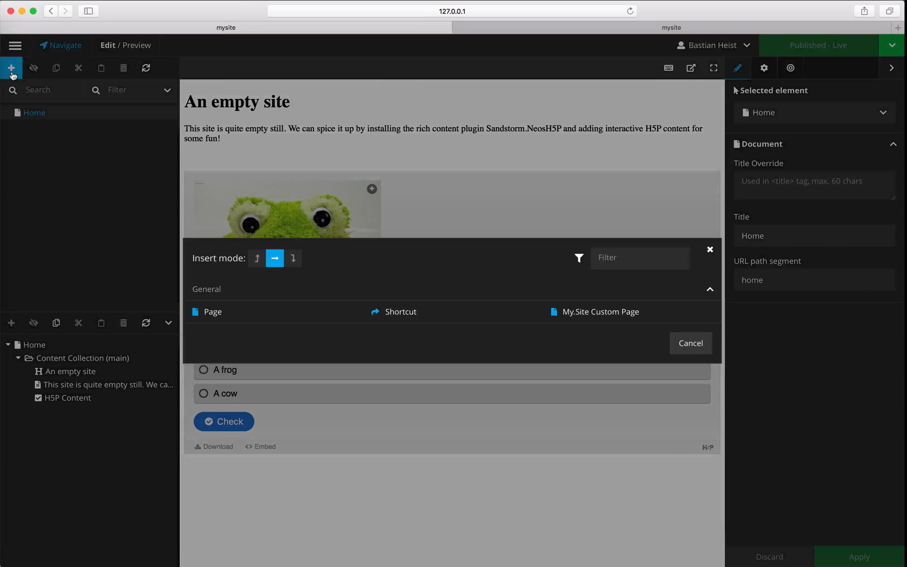
left_click(230, 314)
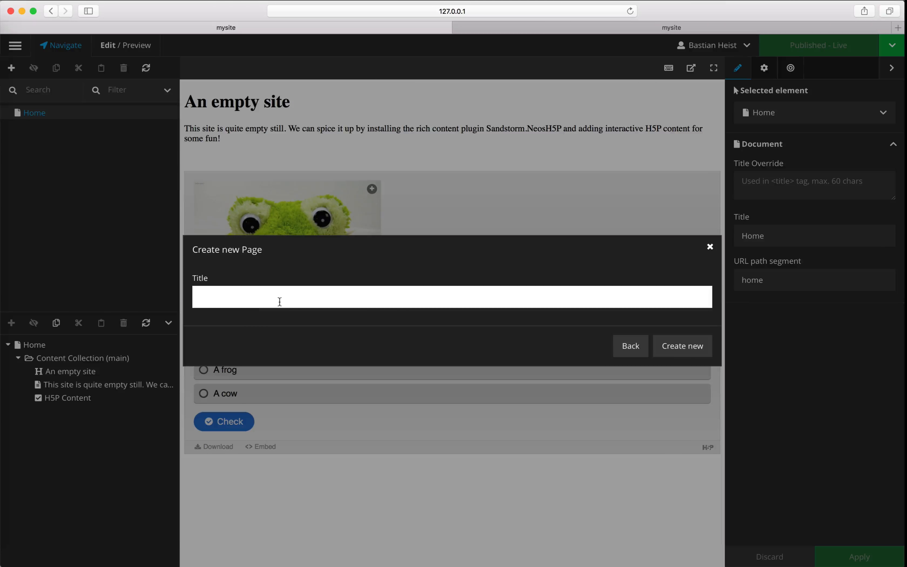
type("my page")
key("Return")
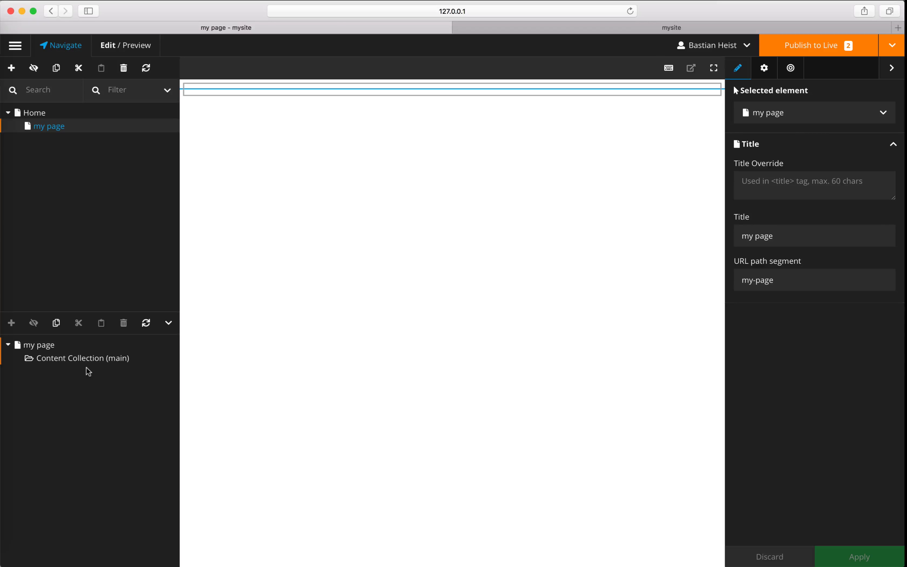
Insert an H5P Content element into the main content collection of "my page" and assign the existing My Multiple Choice content.
left_click(87, 359)
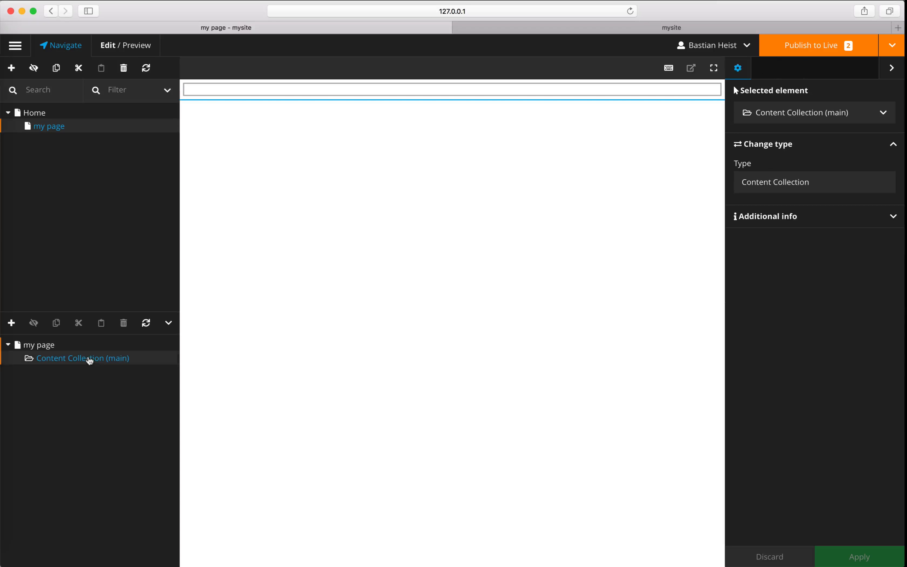
left_click(12, 323)
left_click(400, 392)
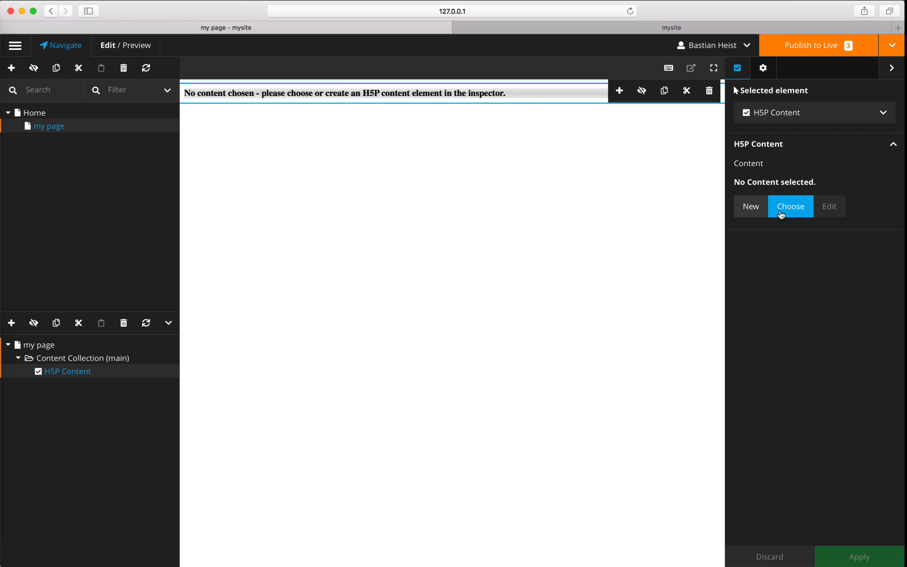
left_click(781, 211)
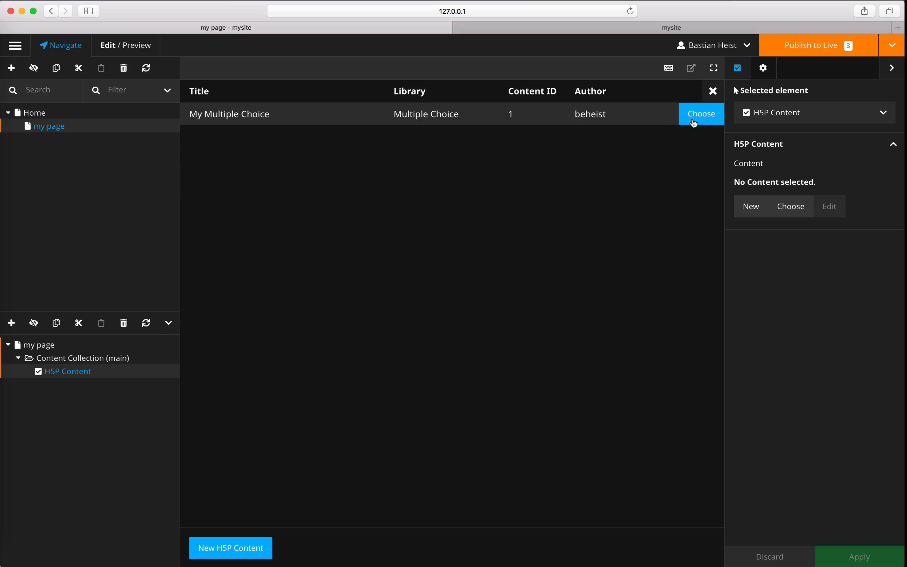
left_click(694, 123)
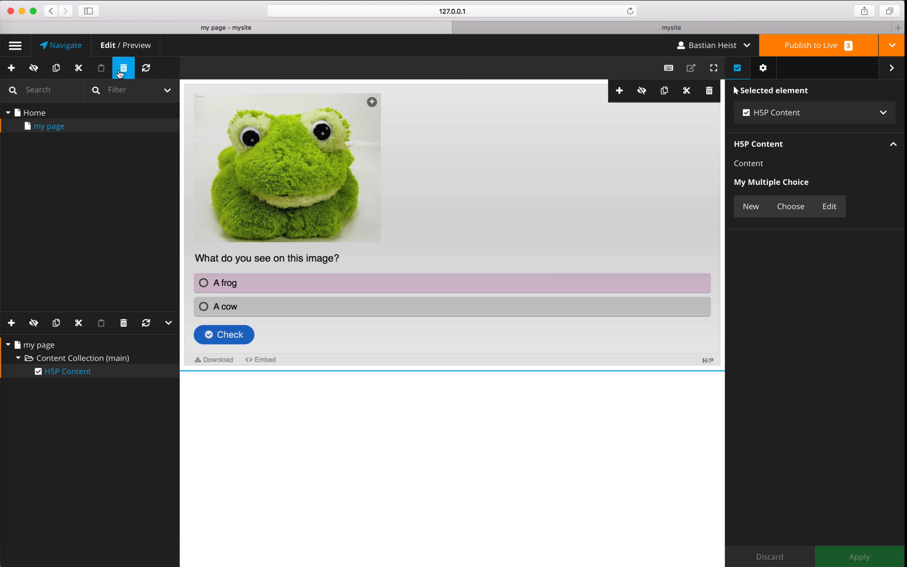
Delete the page "my page" and close the browser tab showing the published site.
left_click(123, 68)
left_click(593, 338)
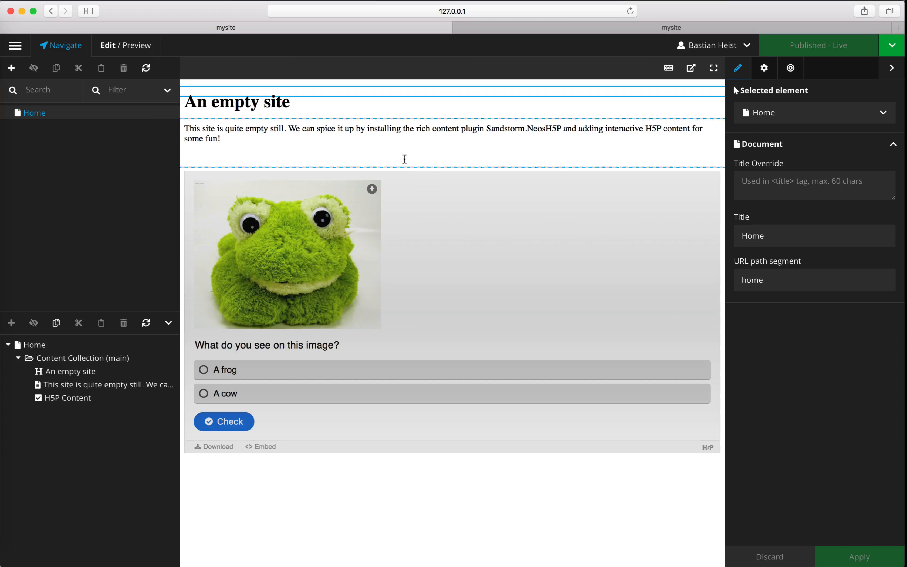
key("ctrl+Tab")
key("super+w")
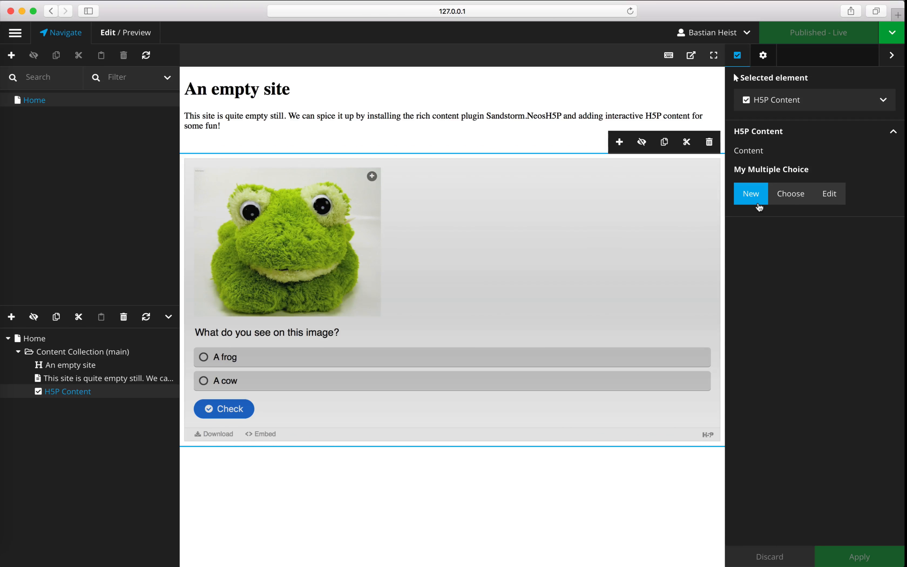
Browse the content types available for a new H5P content element, and close the creation form without creating anything.
left_click(758, 202)
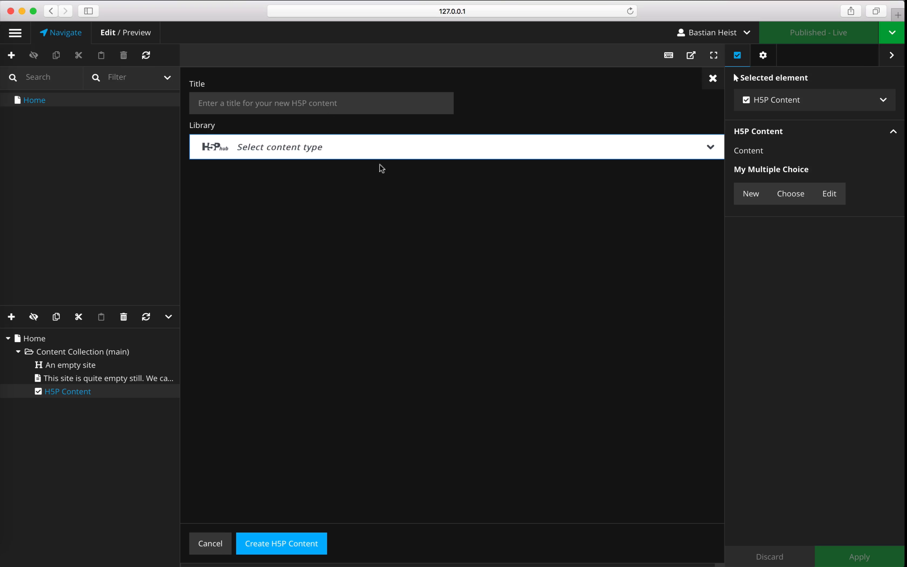
left_click(377, 154)
scroll(378, 321, "down", 3)
scroll(378, 322, "down", 1)
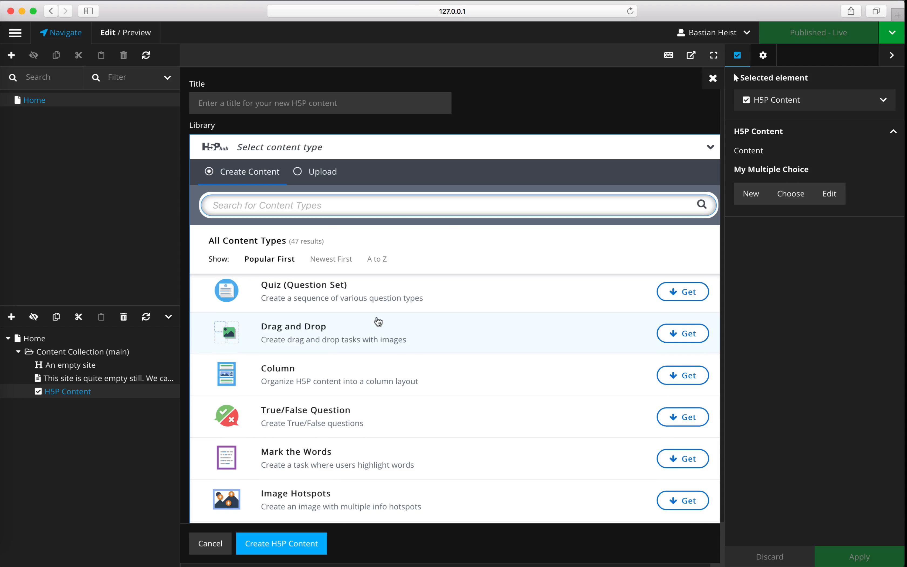
scroll(352, 381, "down", 2)
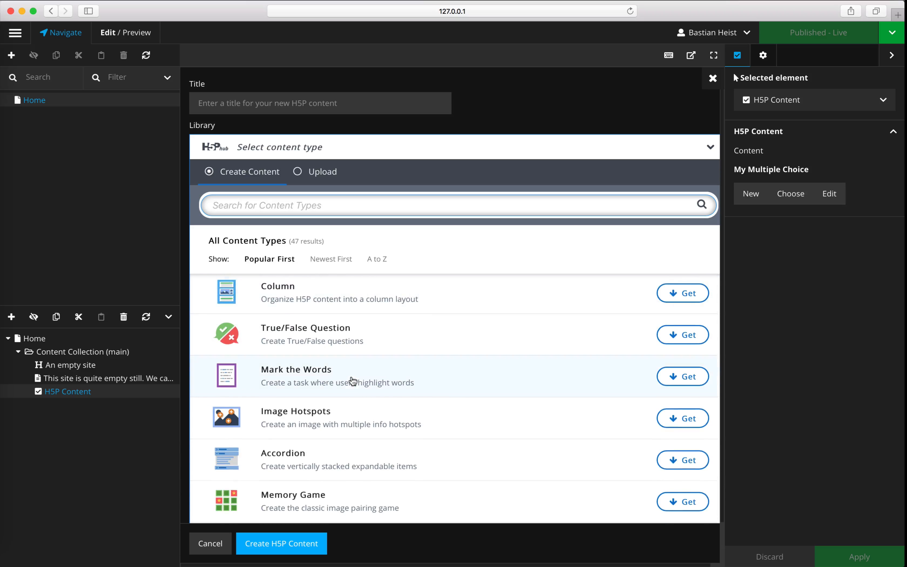
scroll(330, 340, "down", 2)
scroll(319, 365, "down", 1)
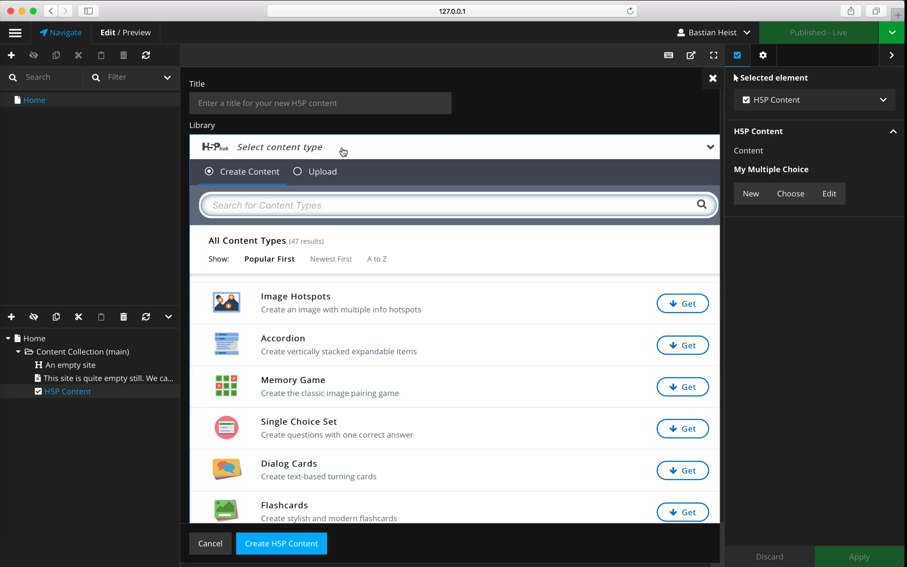
left_click(714, 79)
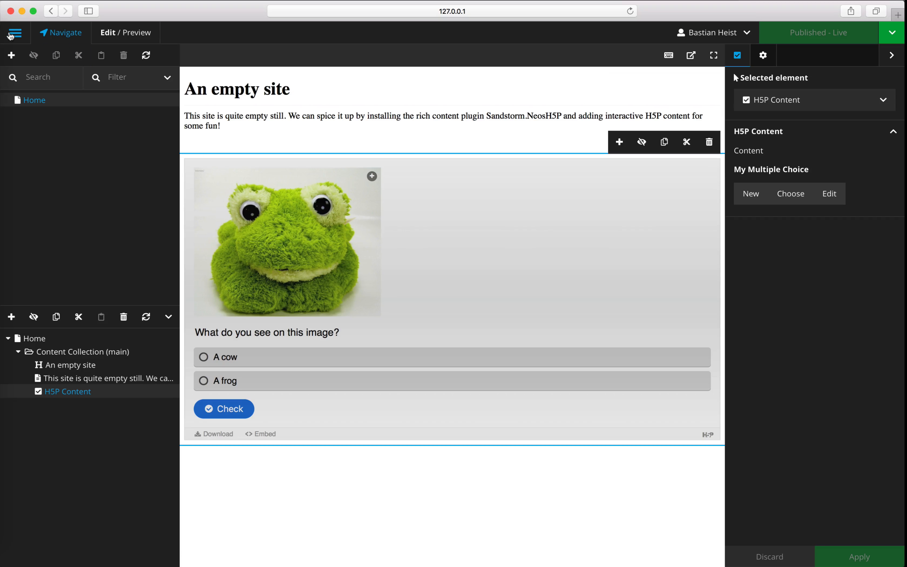
Look over the H5P Content module with its new-content form, and open the overview of installed H5P libraries.
left_click(15, 32)
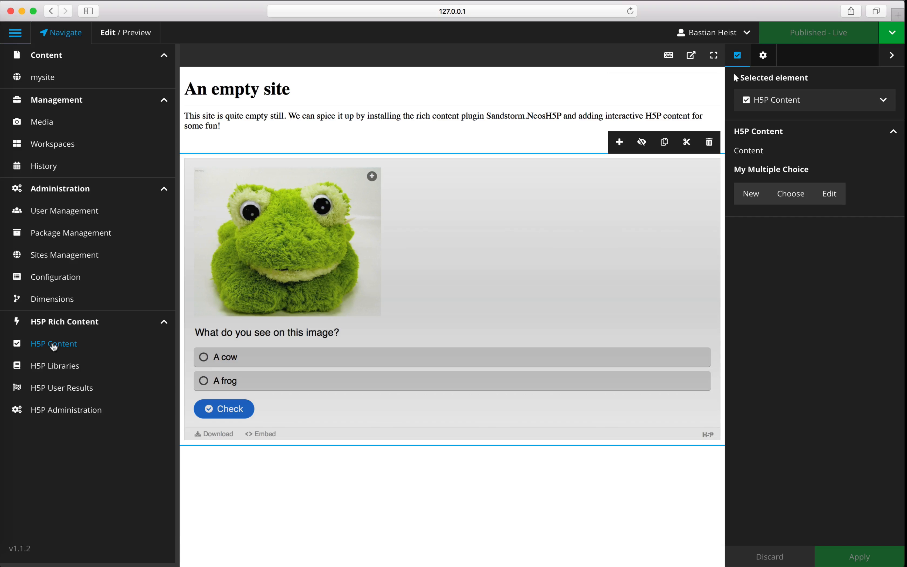
left_click(54, 344)
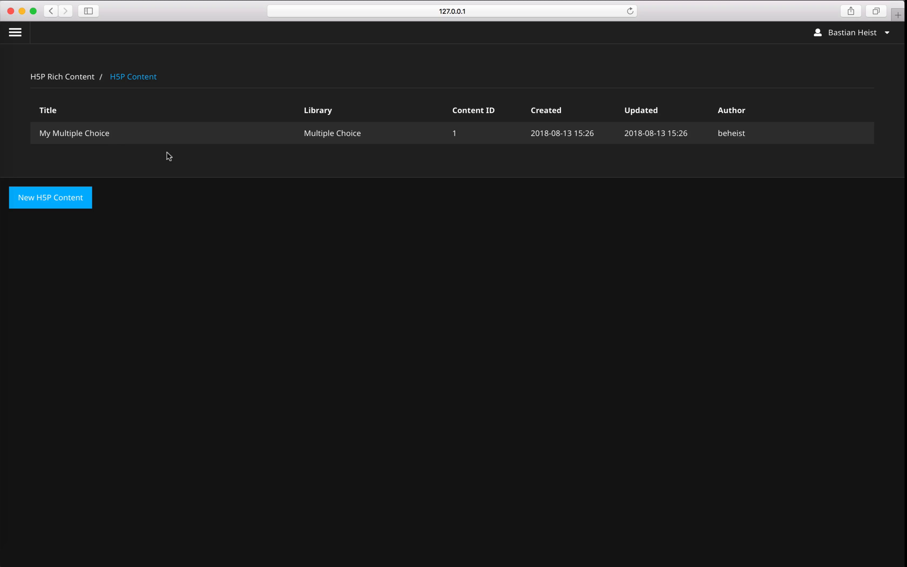
left_click(69, 199)
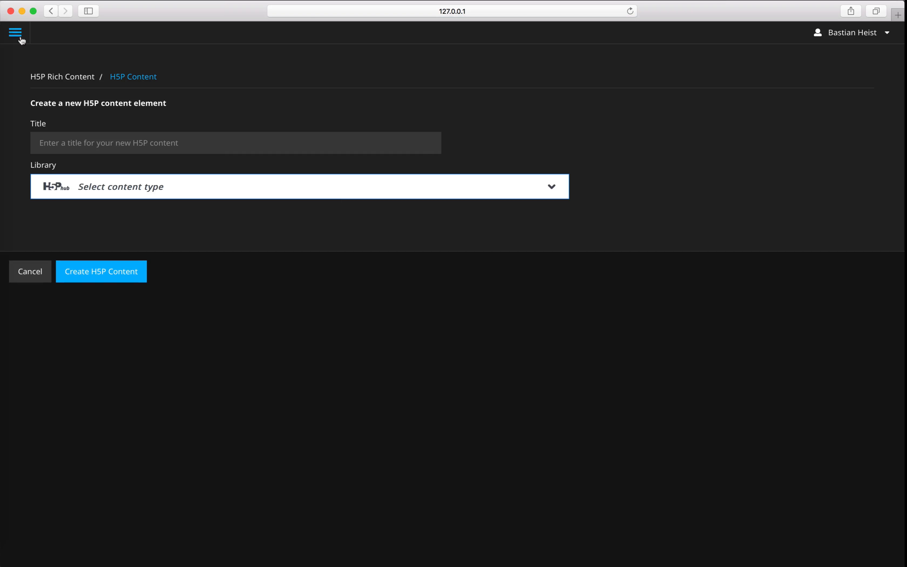
left_click(21, 38)
left_click(51, 349)
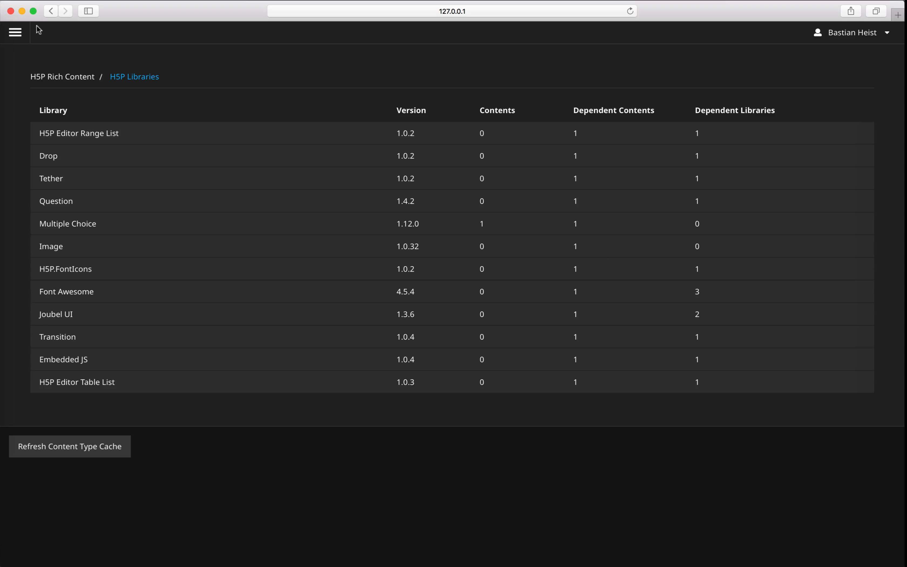
View the H5P User Results overview and the configuration settings in H5P Administration.
left_click(15, 33)
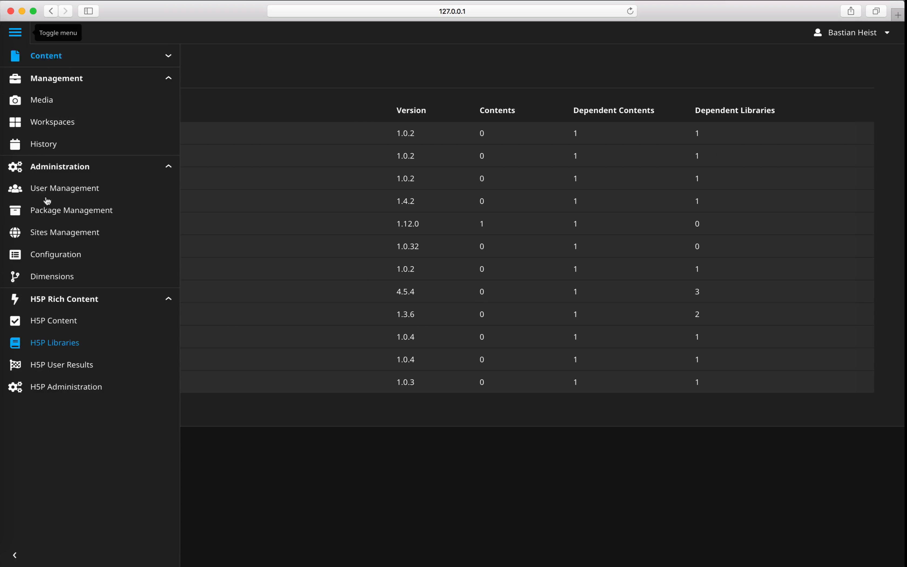
left_click(50, 367)
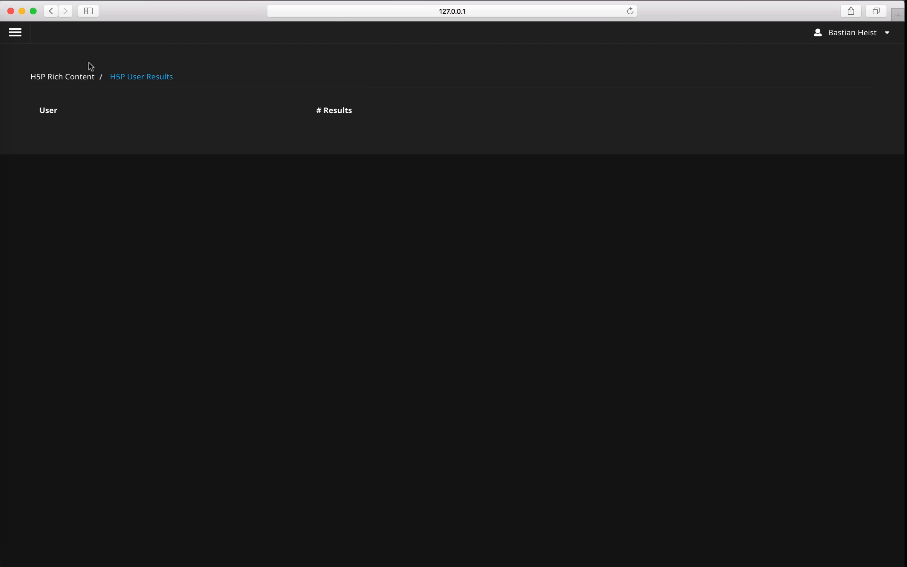
left_click(15, 33)
left_click(74, 389)
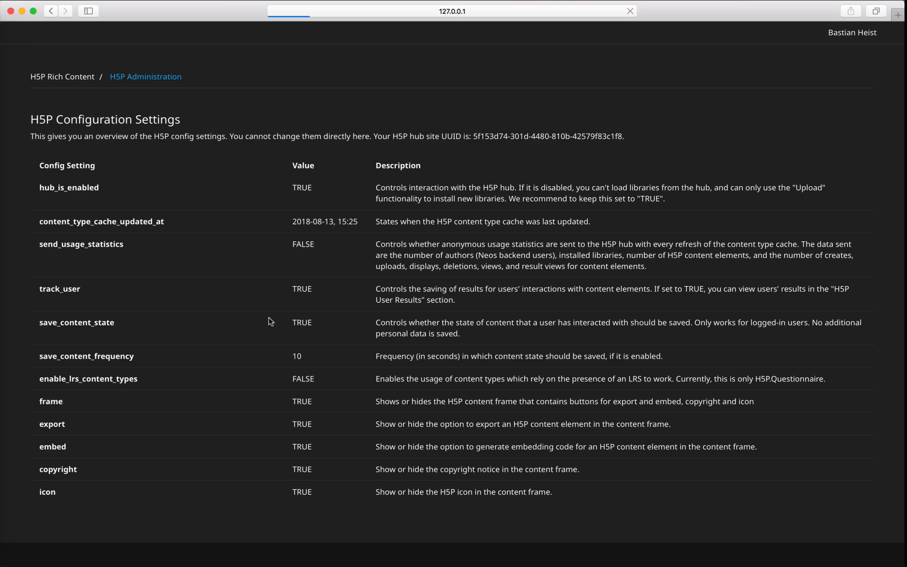